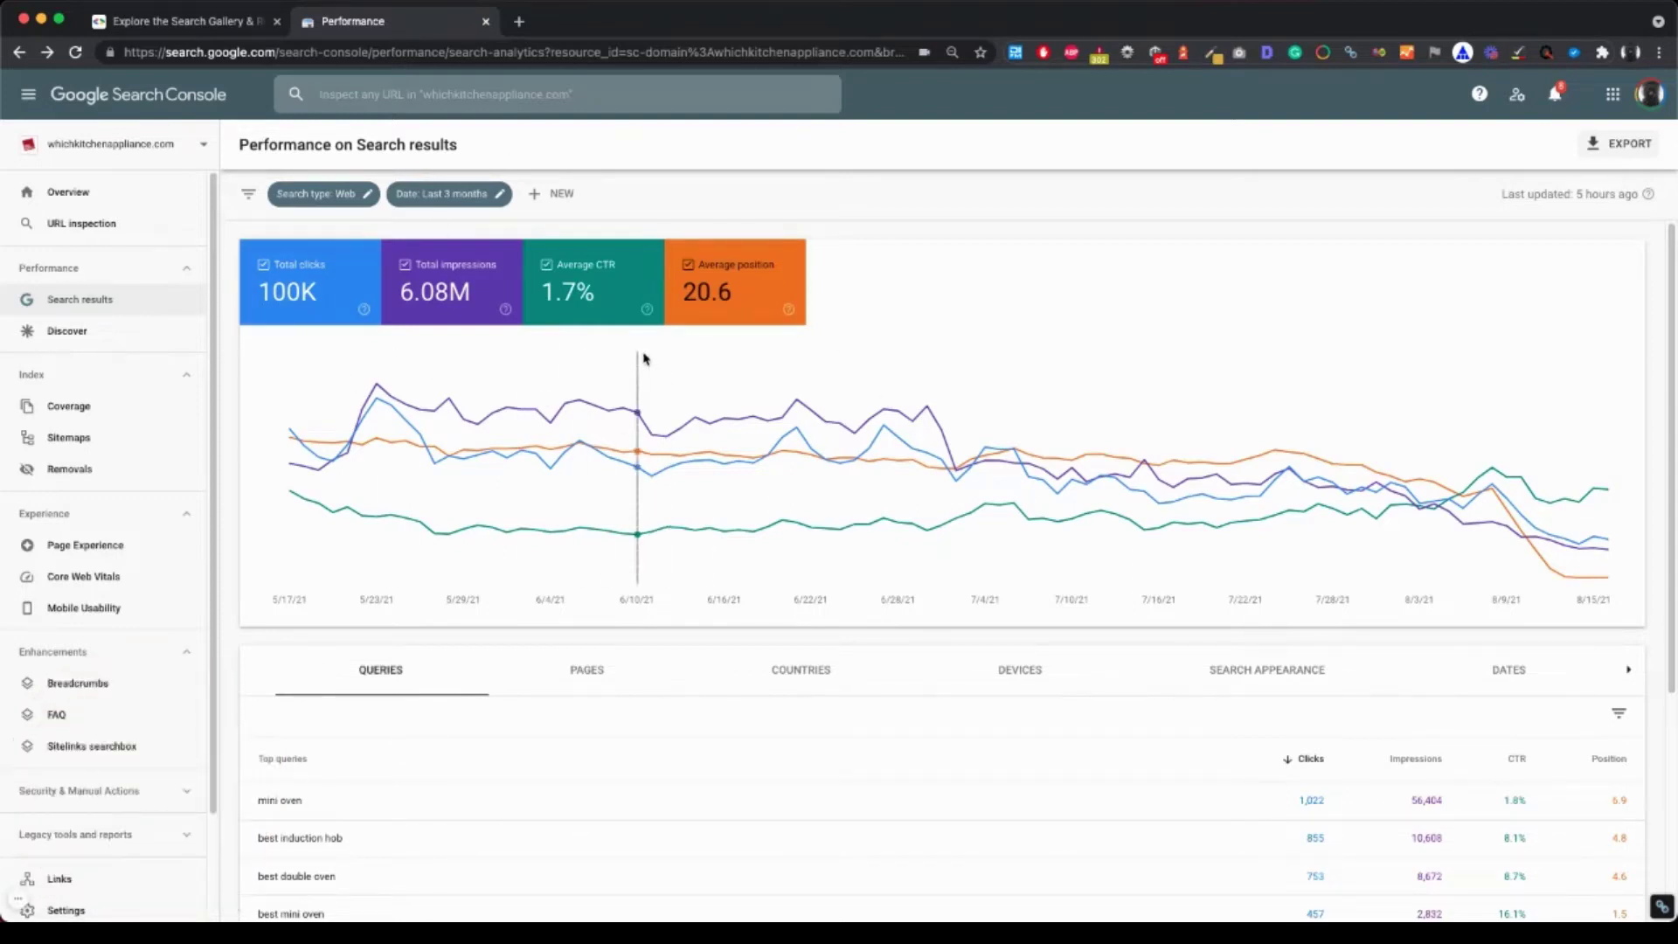
- Reload the Search results performance report to its default view
{"action": "mouse_move", "coordinate": [645, 358]}
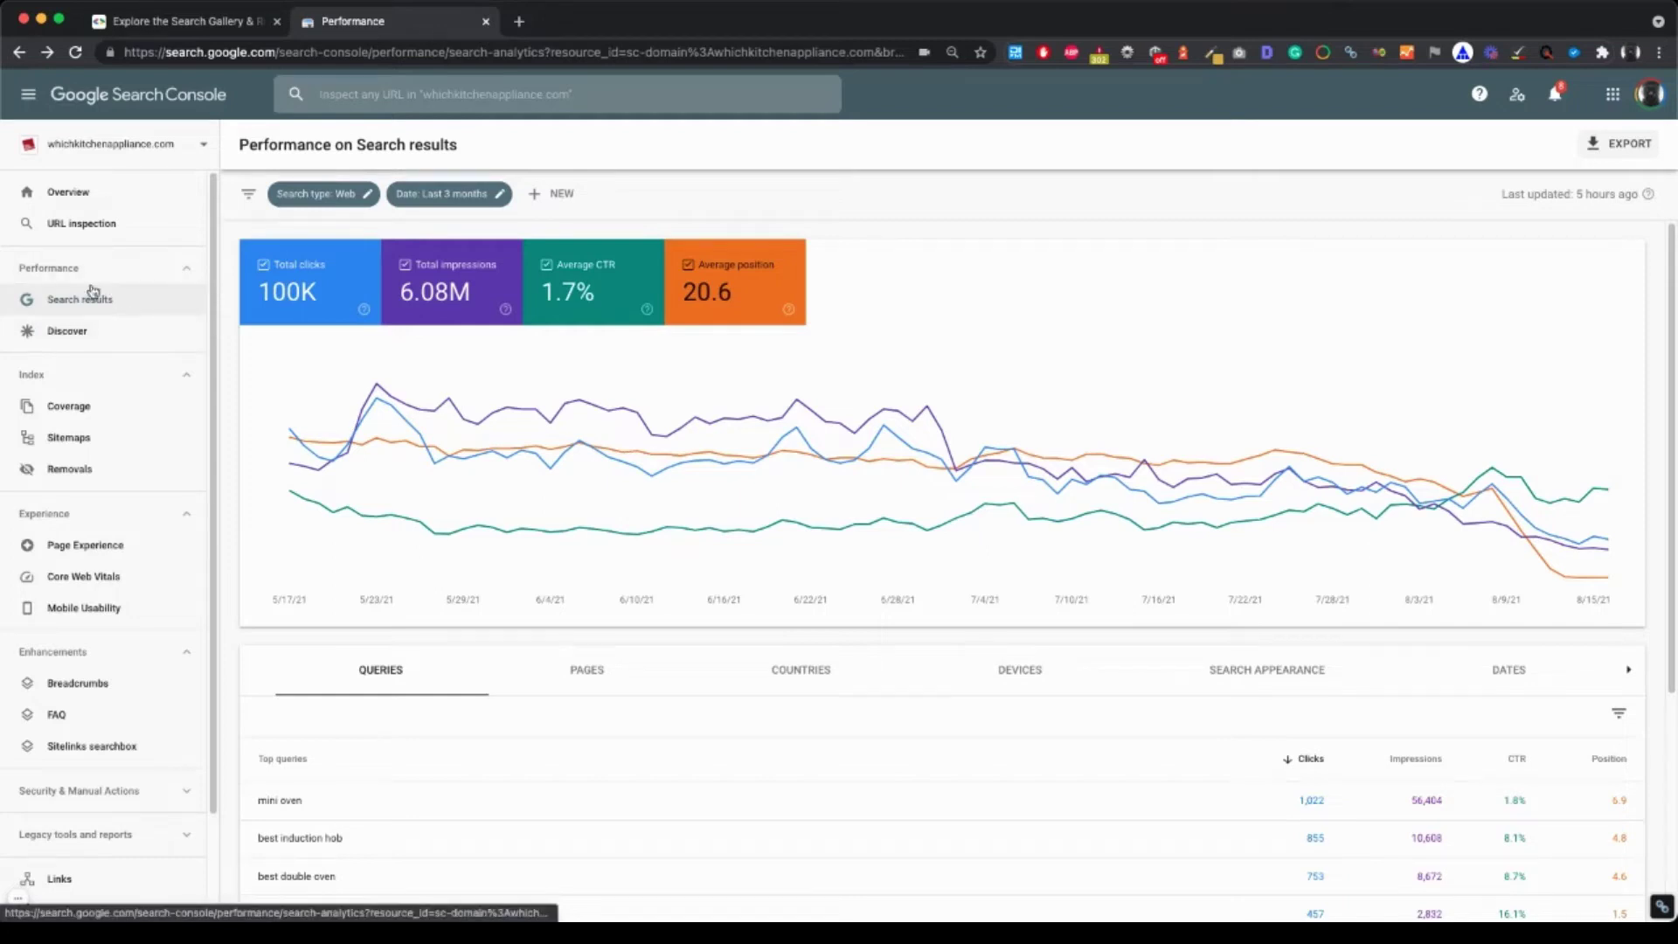
{"action": "left_click", "coordinate": [55, 305]}
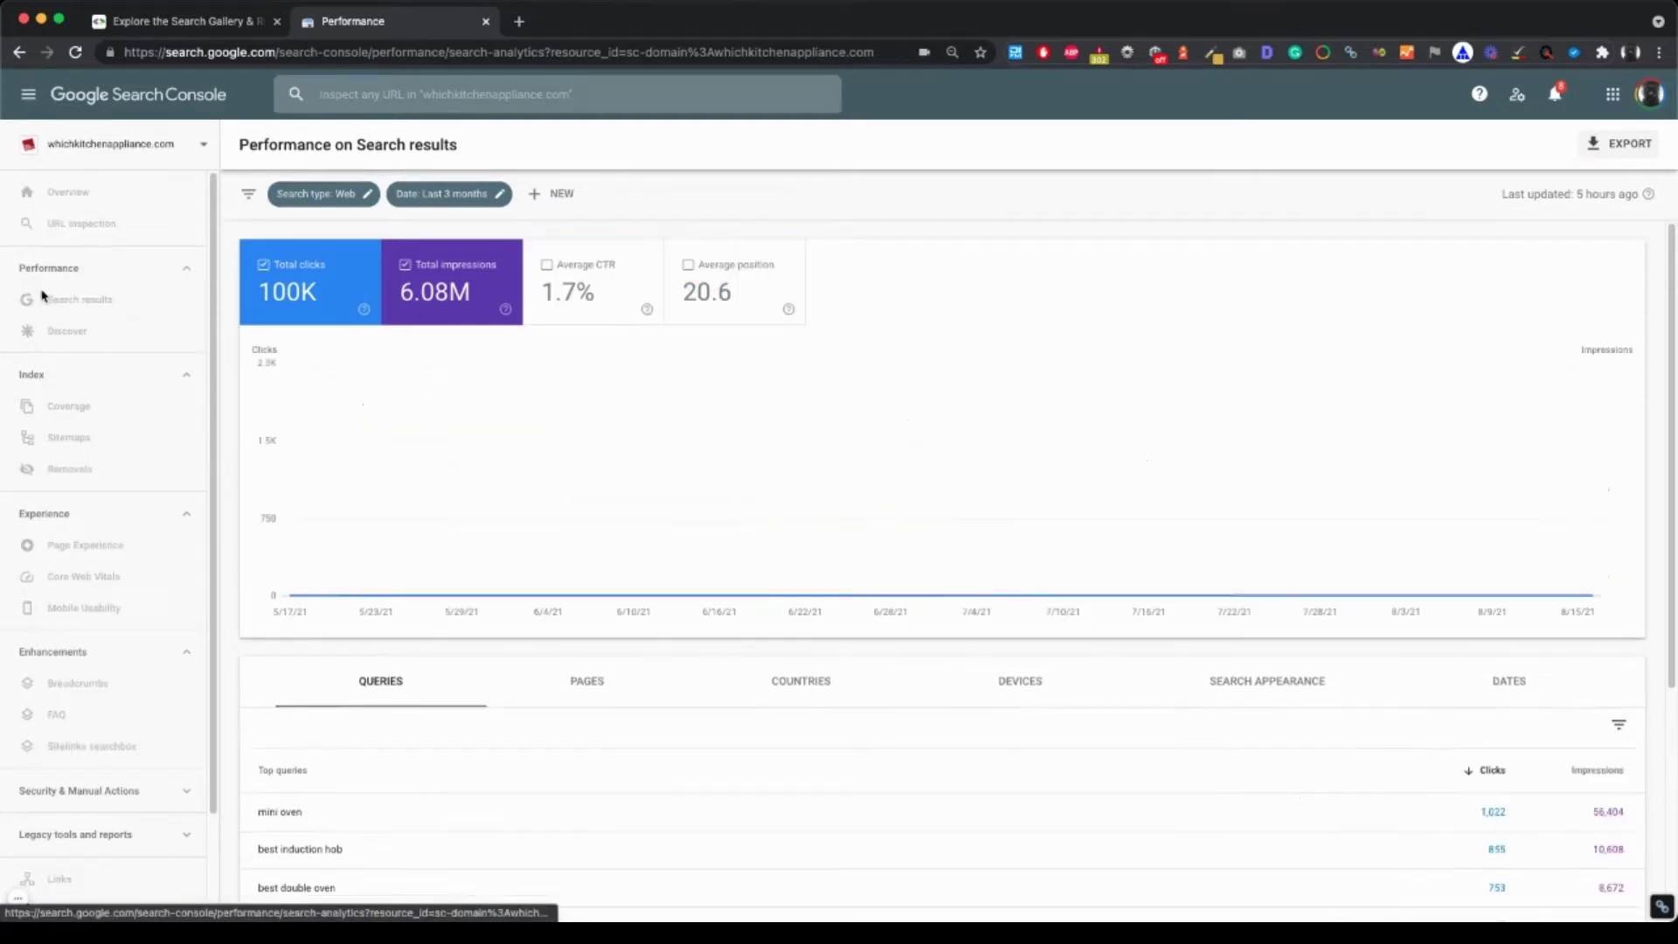
{"action": "mouse_move", "coordinate": [690, 393]}
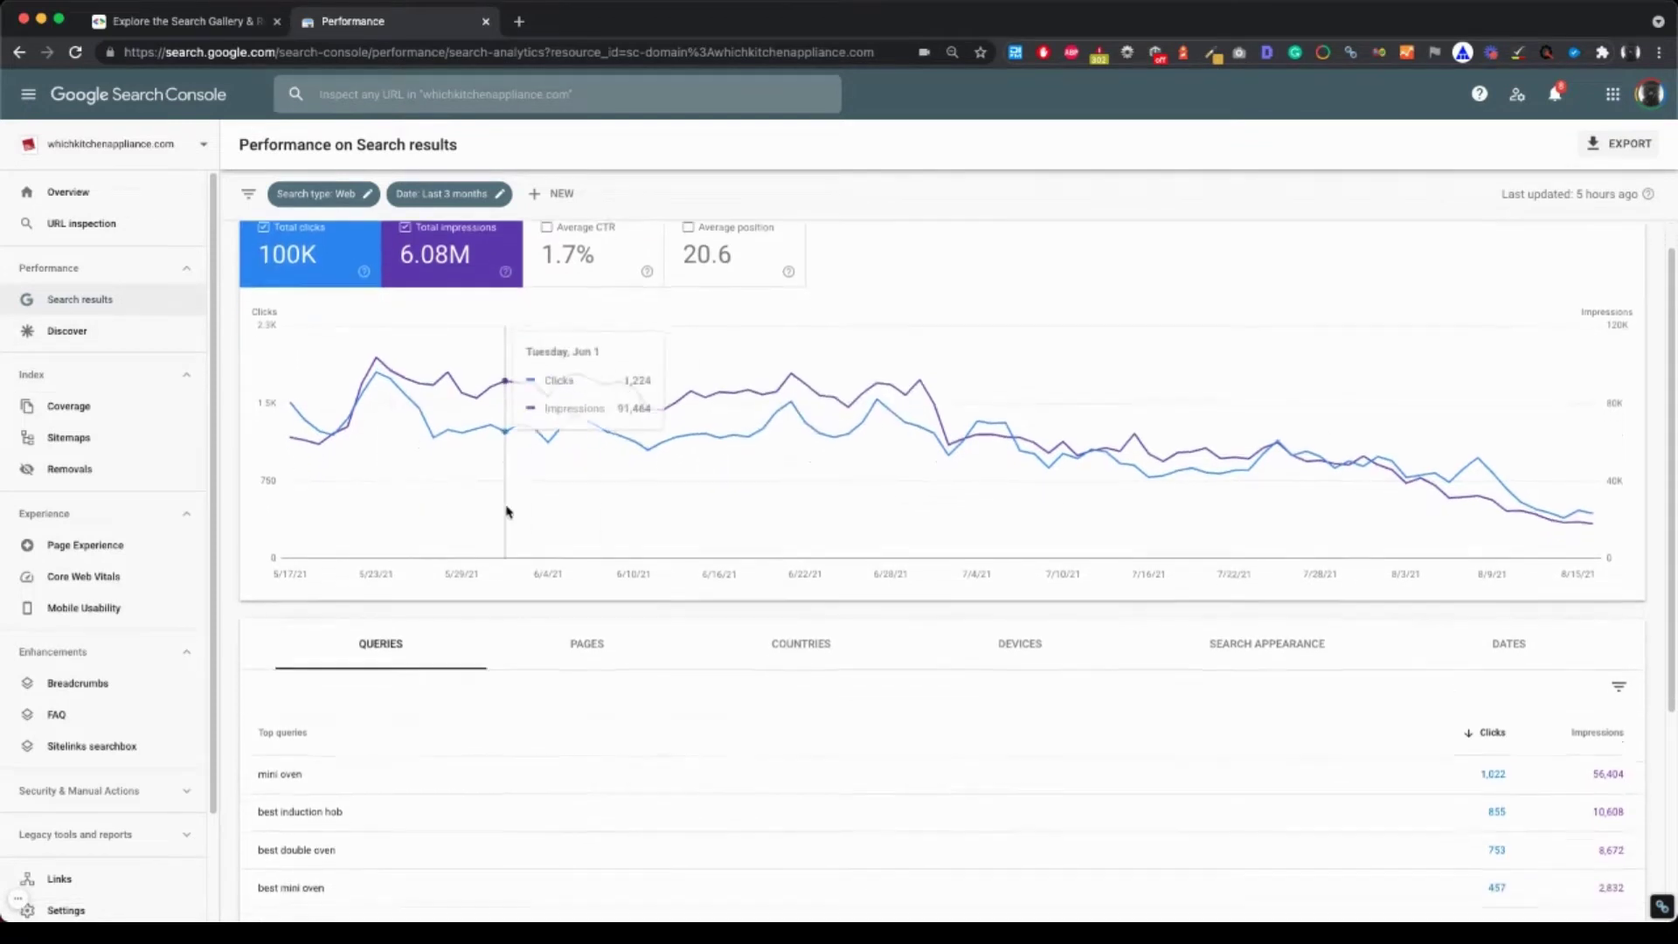
{"action": "scroll", "coordinate": [507, 516], "scroll_direction": "down", "scroll_amount": 4}
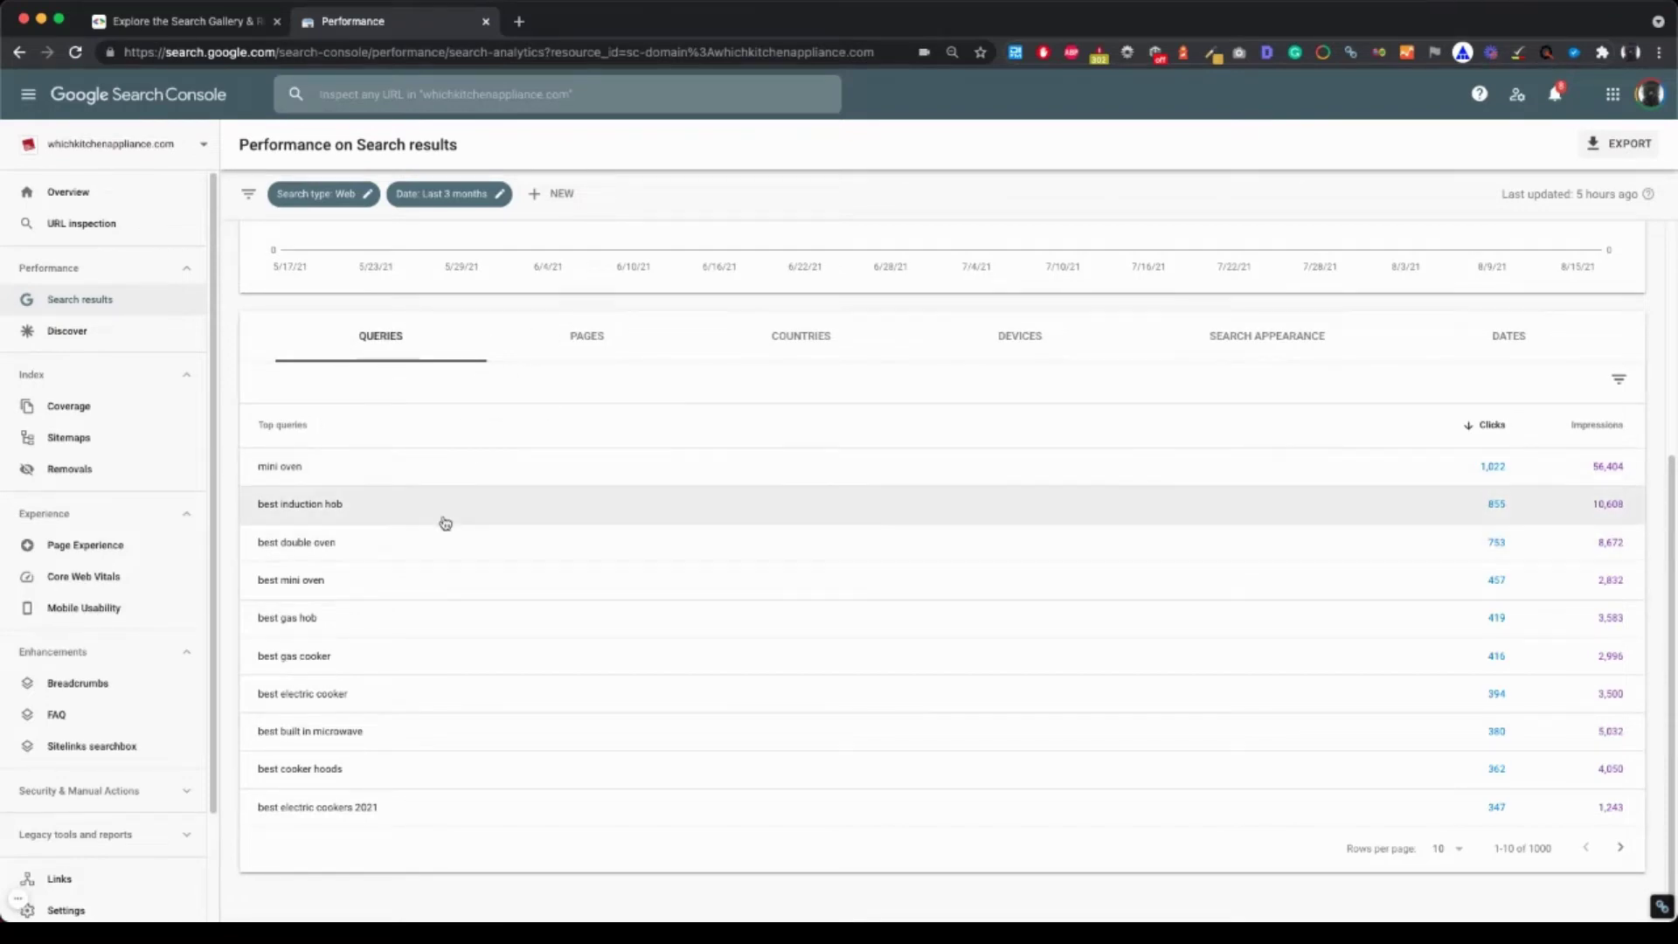
{"action": "scroll", "coordinate": [466, 276], "scroll_direction": "up", "scroll_amount": 4}
- Turn on the Average CTR and Average position metrics for the chart and Queries table
{"action": "left_click", "coordinate": [588, 276]}
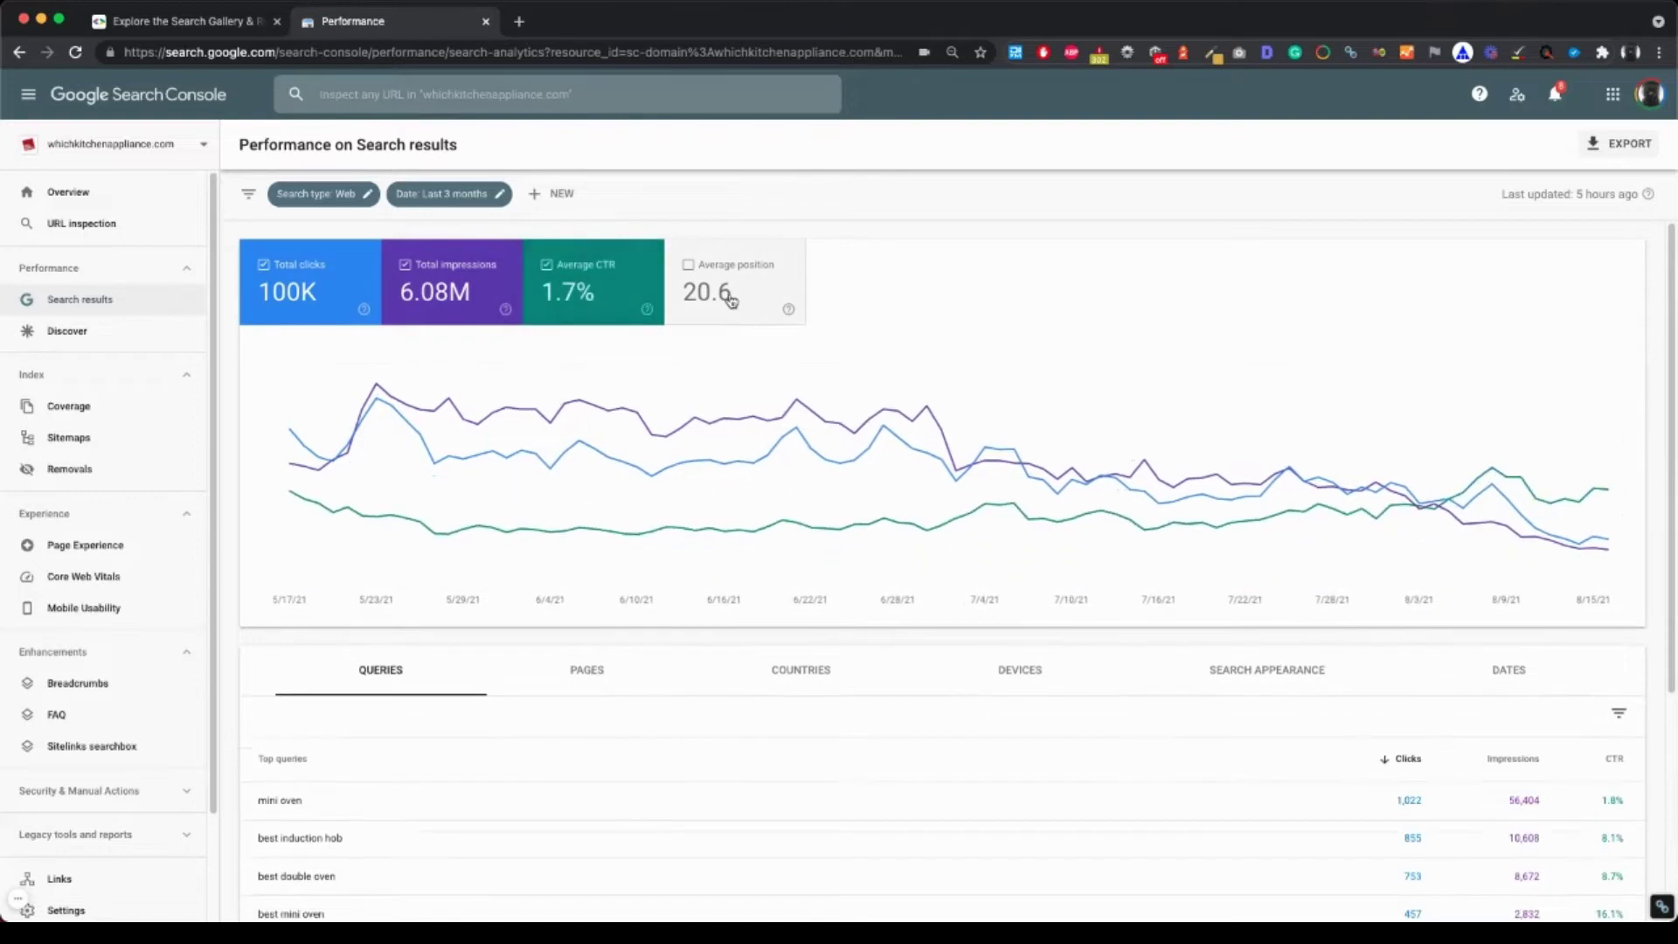
{"action": "left_click", "coordinate": [725, 293]}
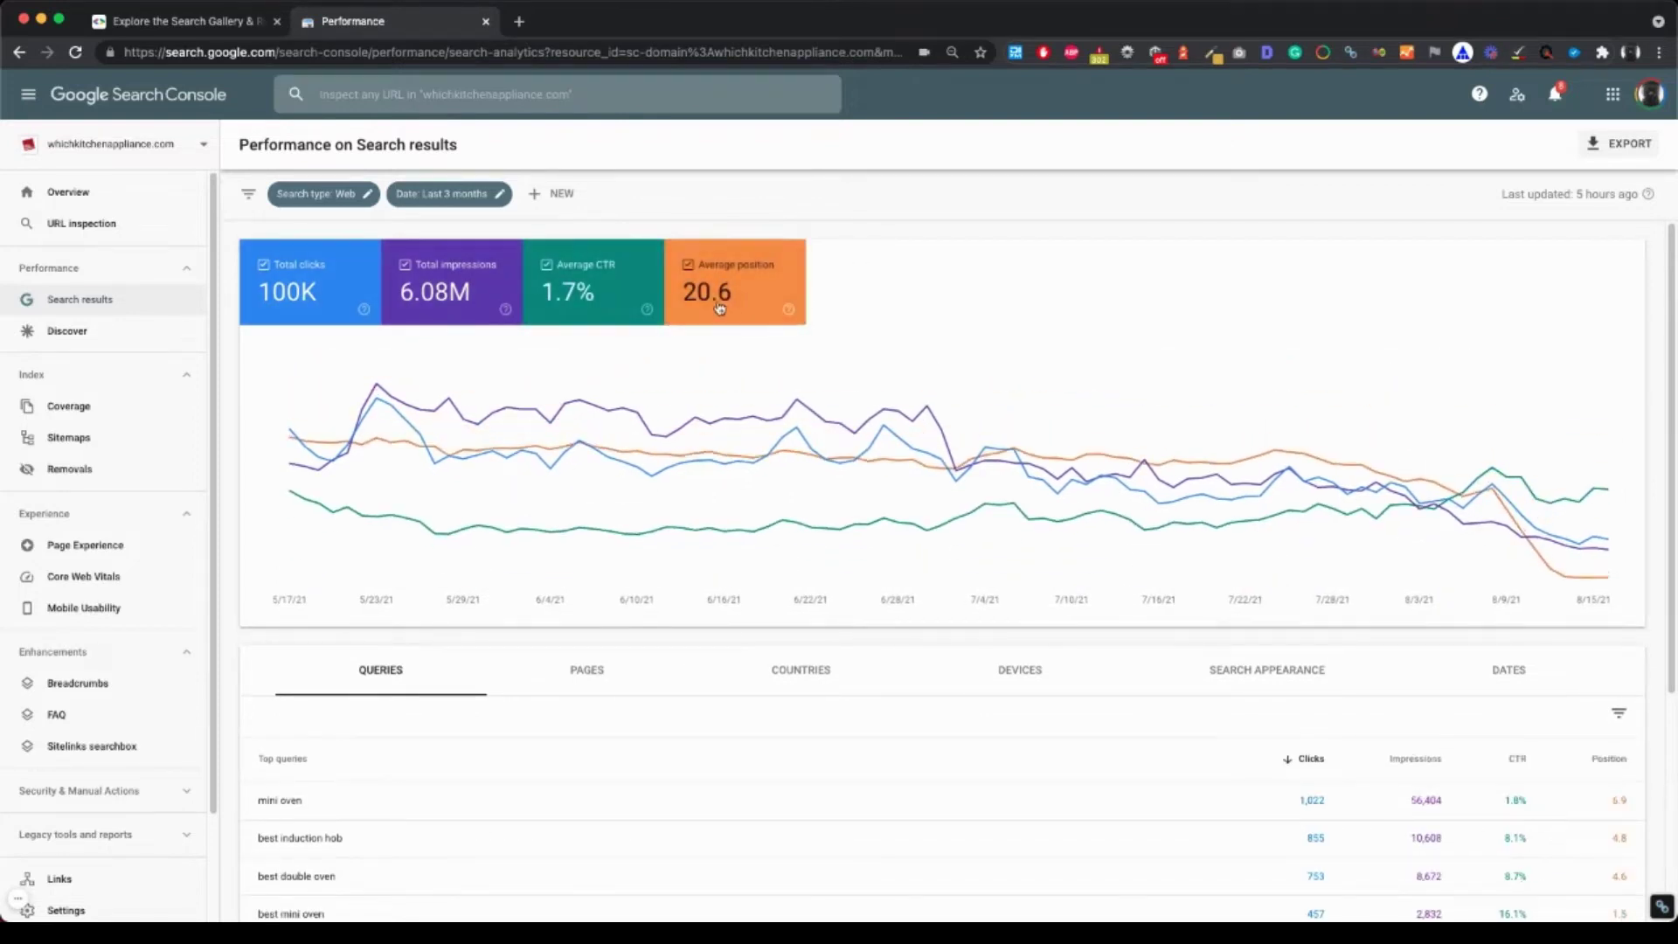
{"action": "scroll", "coordinate": [912, 642], "scroll_direction": "down", "scroll_amount": 4}
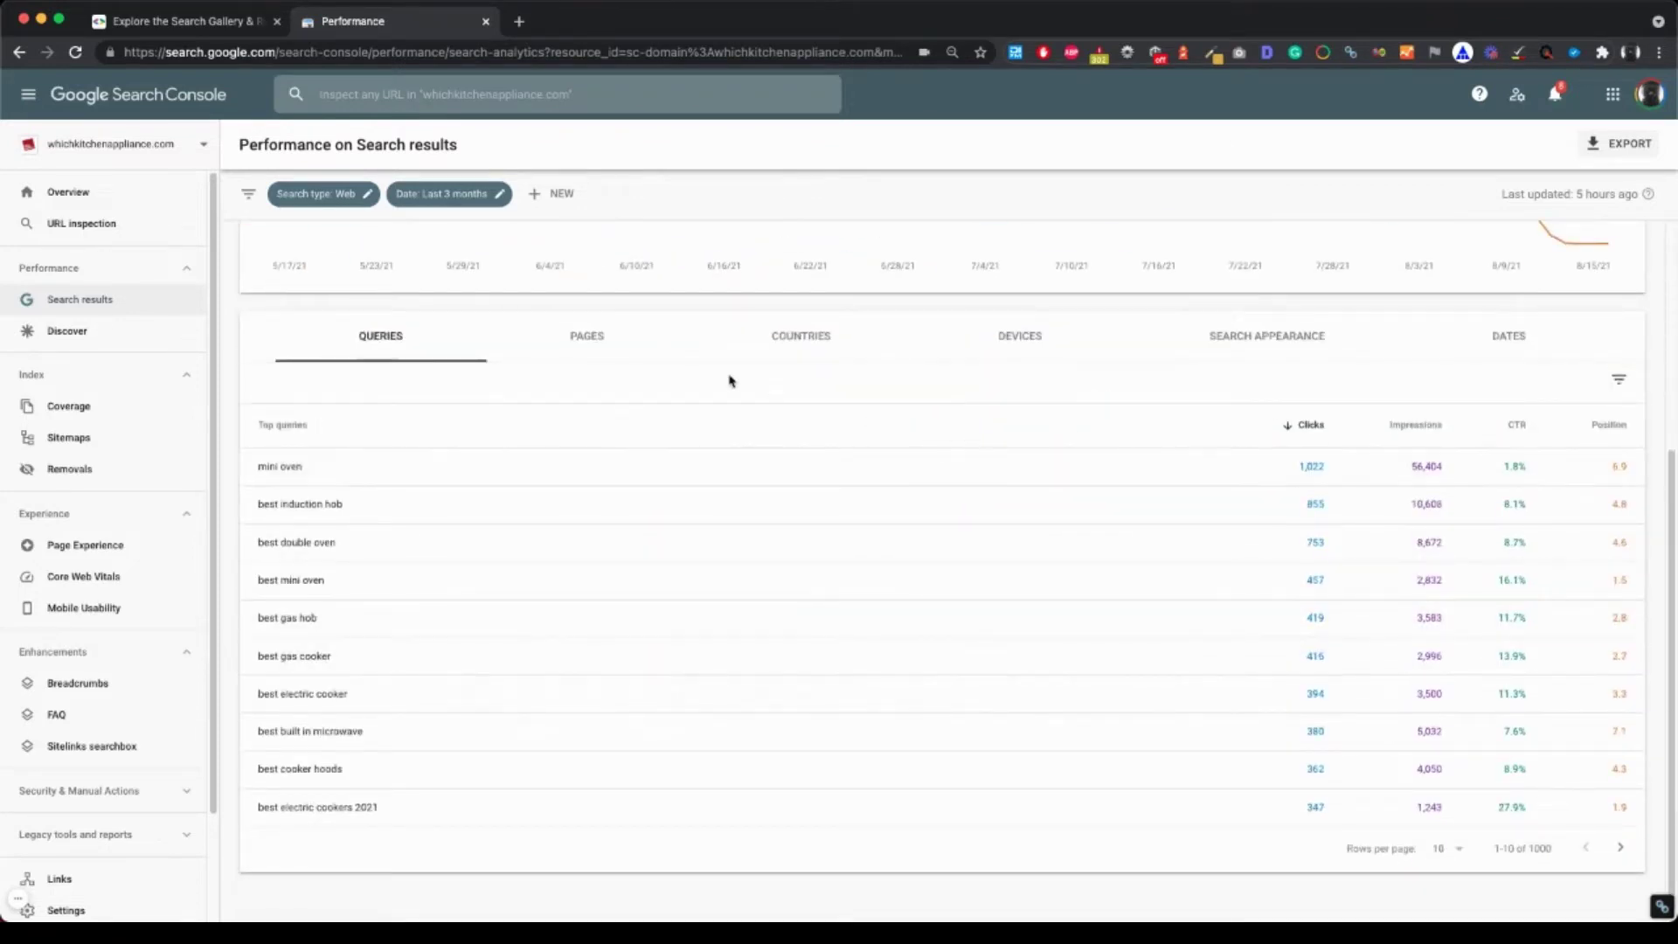
{"action": "scroll", "coordinate": [952, 417], "scroll_direction": "up", "scroll_amount": 4}
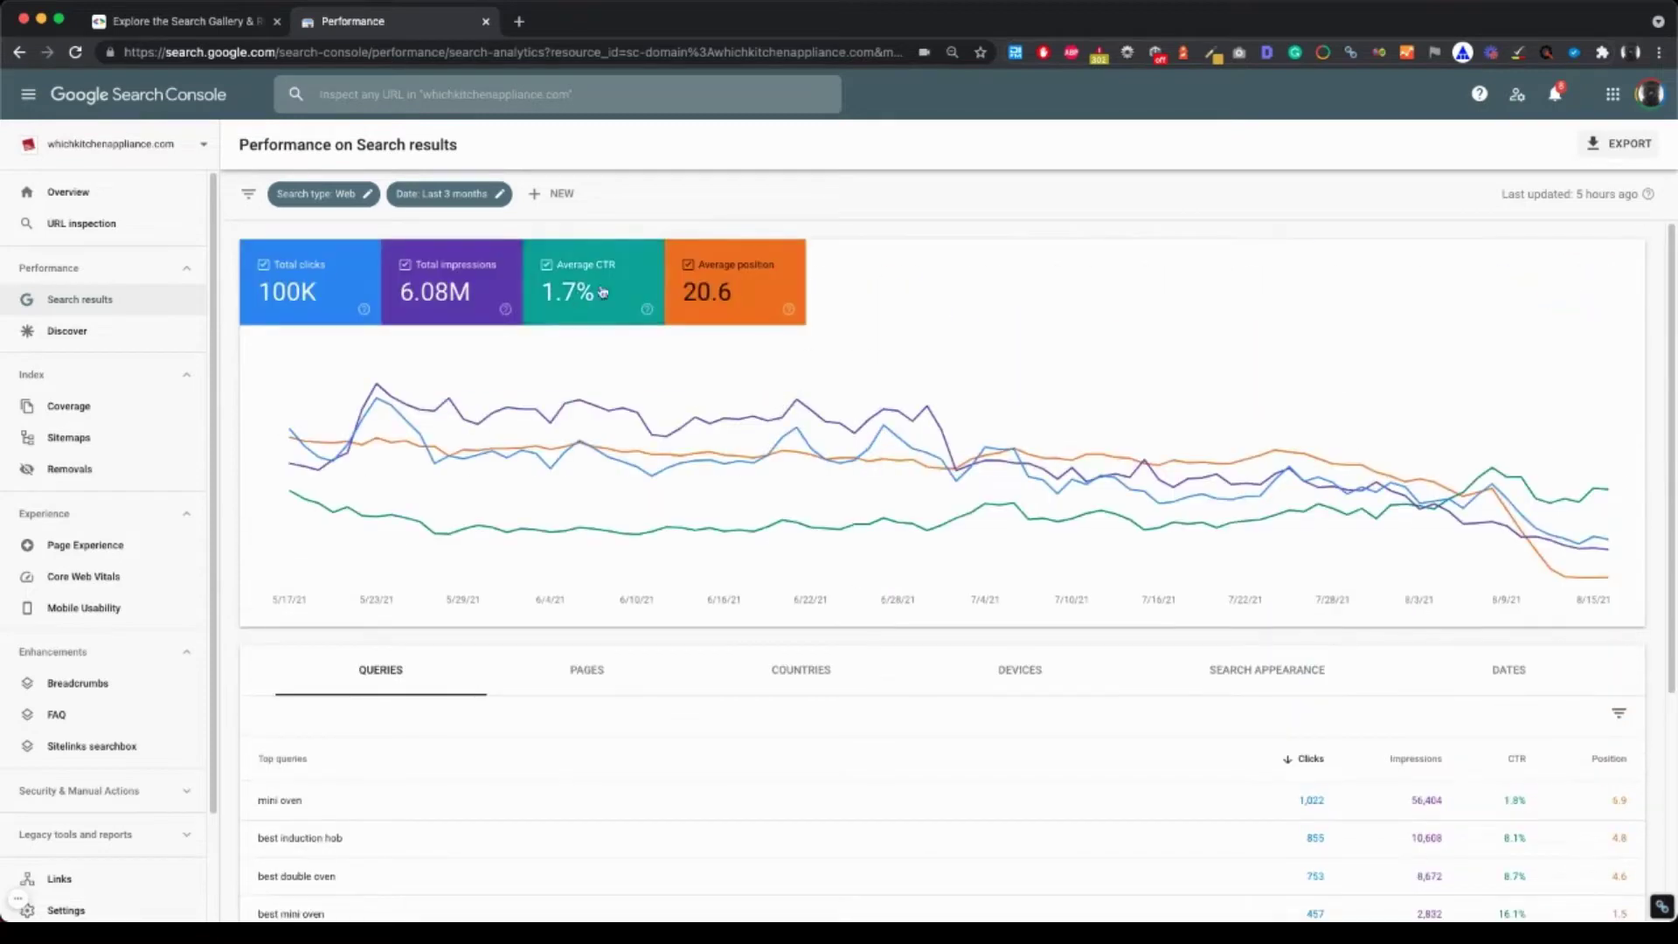
{"action": "scroll", "coordinate": [958, 344], "scroll_direction": "down", "scroll_amount": 4}
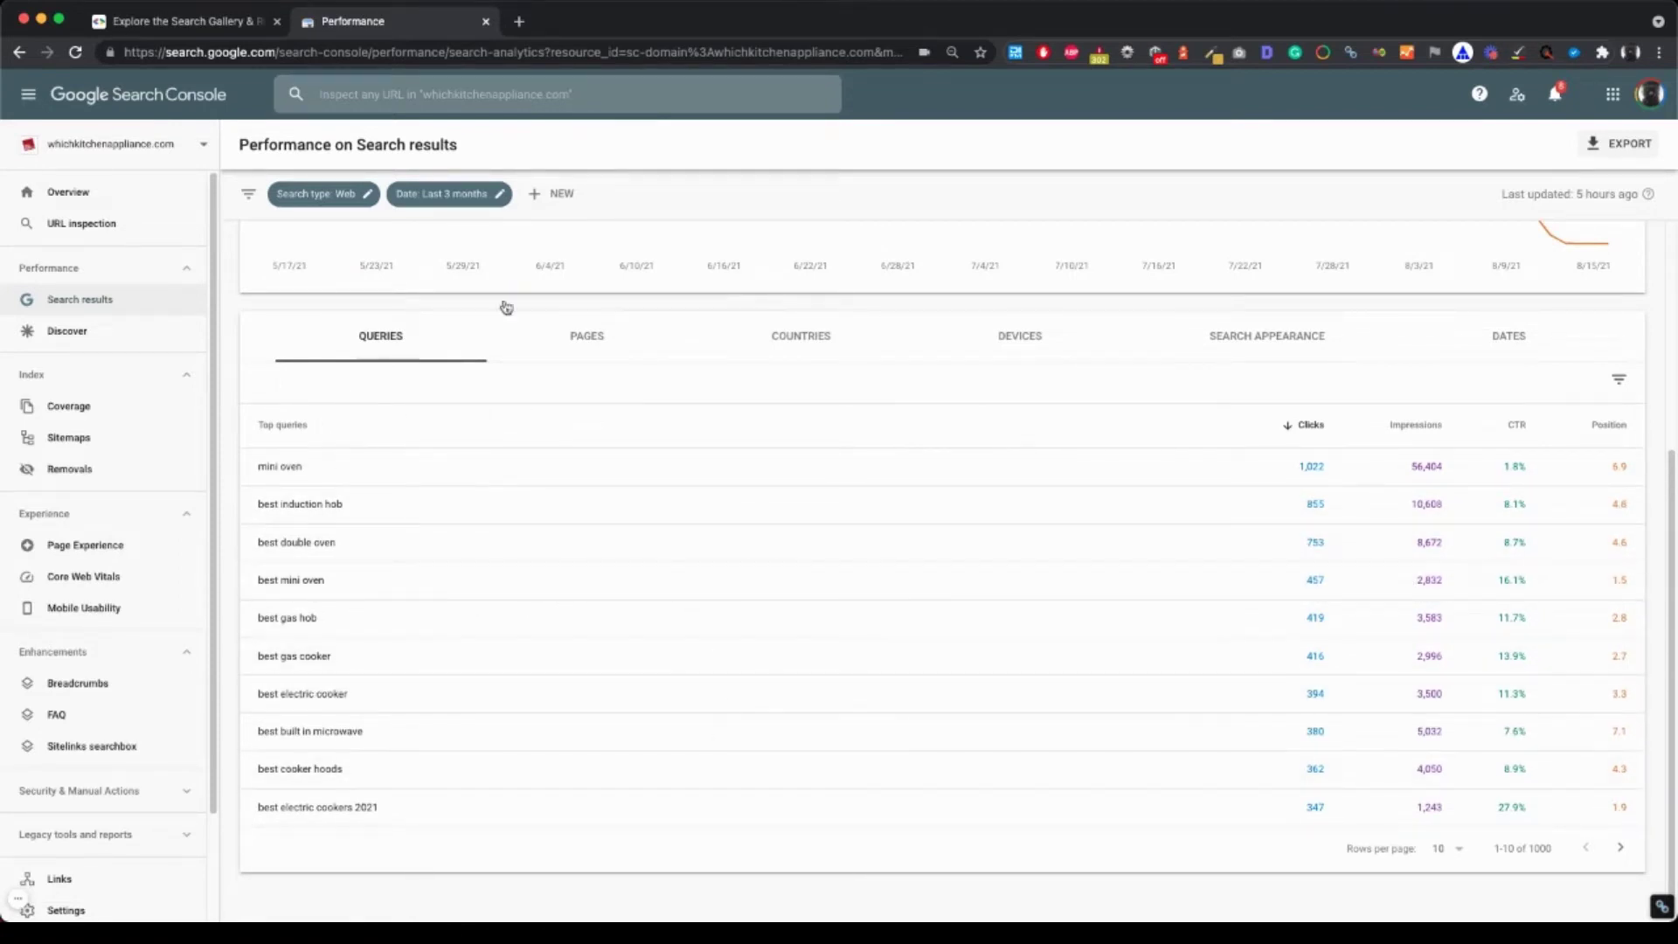
{"action": "scroll", "coordinate": [611, 664], "scroll_direction": "up", "scroll_amount": 4}
{"action": "scroll", "coordinate": [611, 663], "scroll_direction": "down", "scroll_amount": 4}
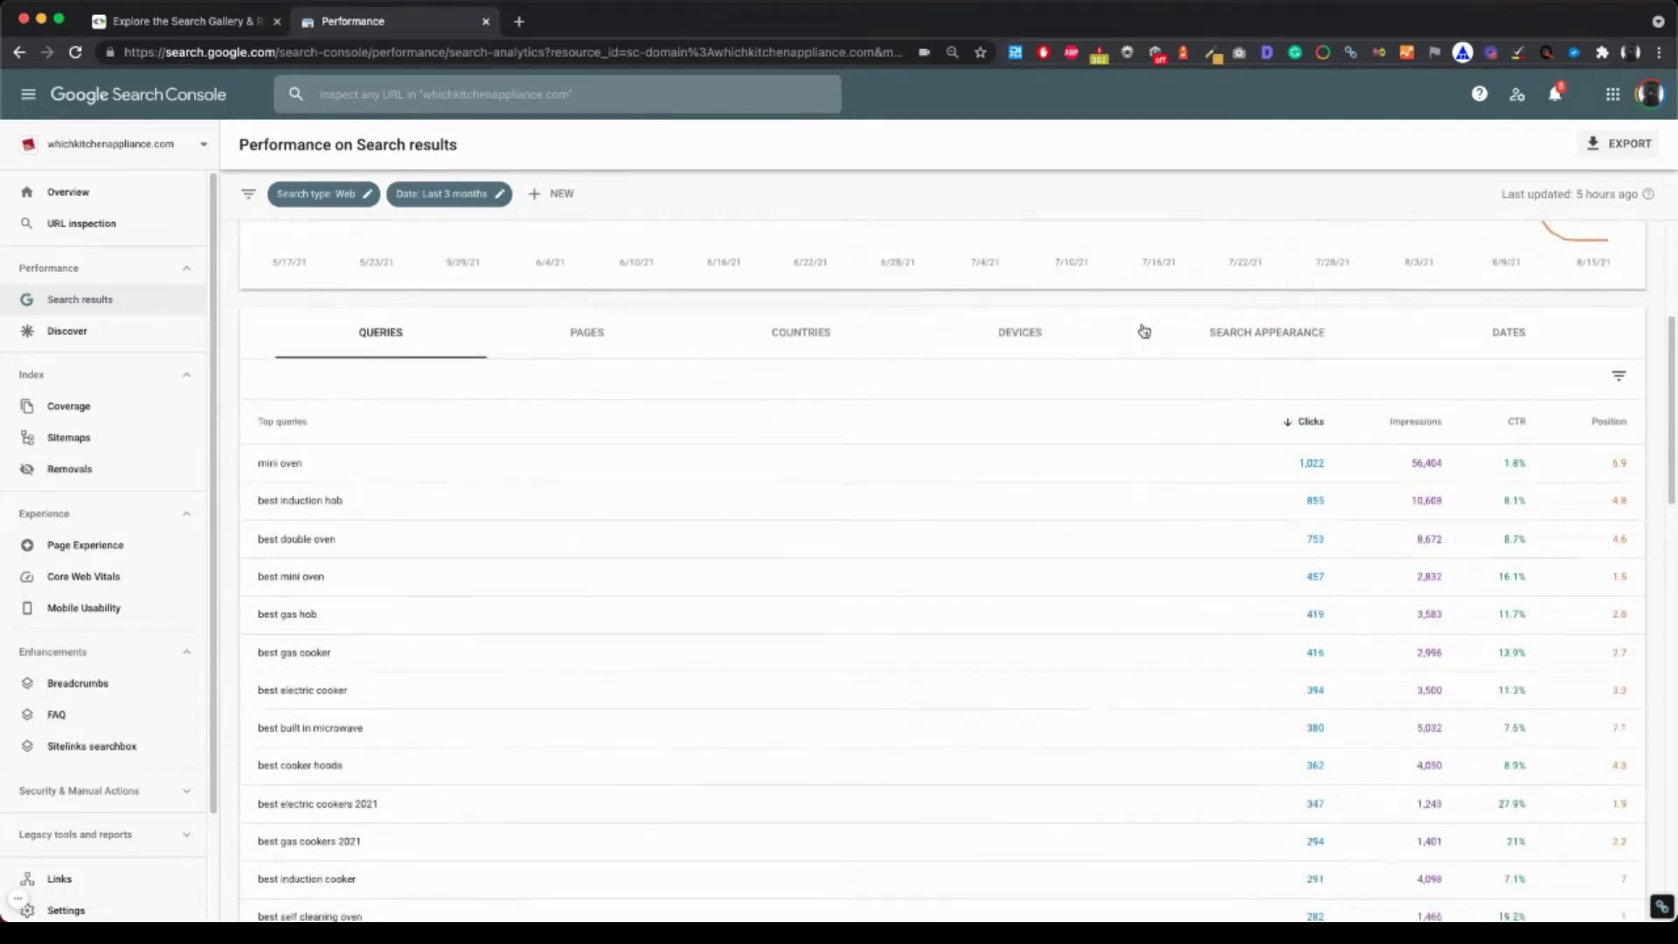
{"action": "scroll", "coordinate": [846, 542], "scroll_direction": "down", "scroll_amount": 5}
{"action": "scroll", "coordinate": [806, 538], "scroll_direction": "up", "scroll_amount": 2}
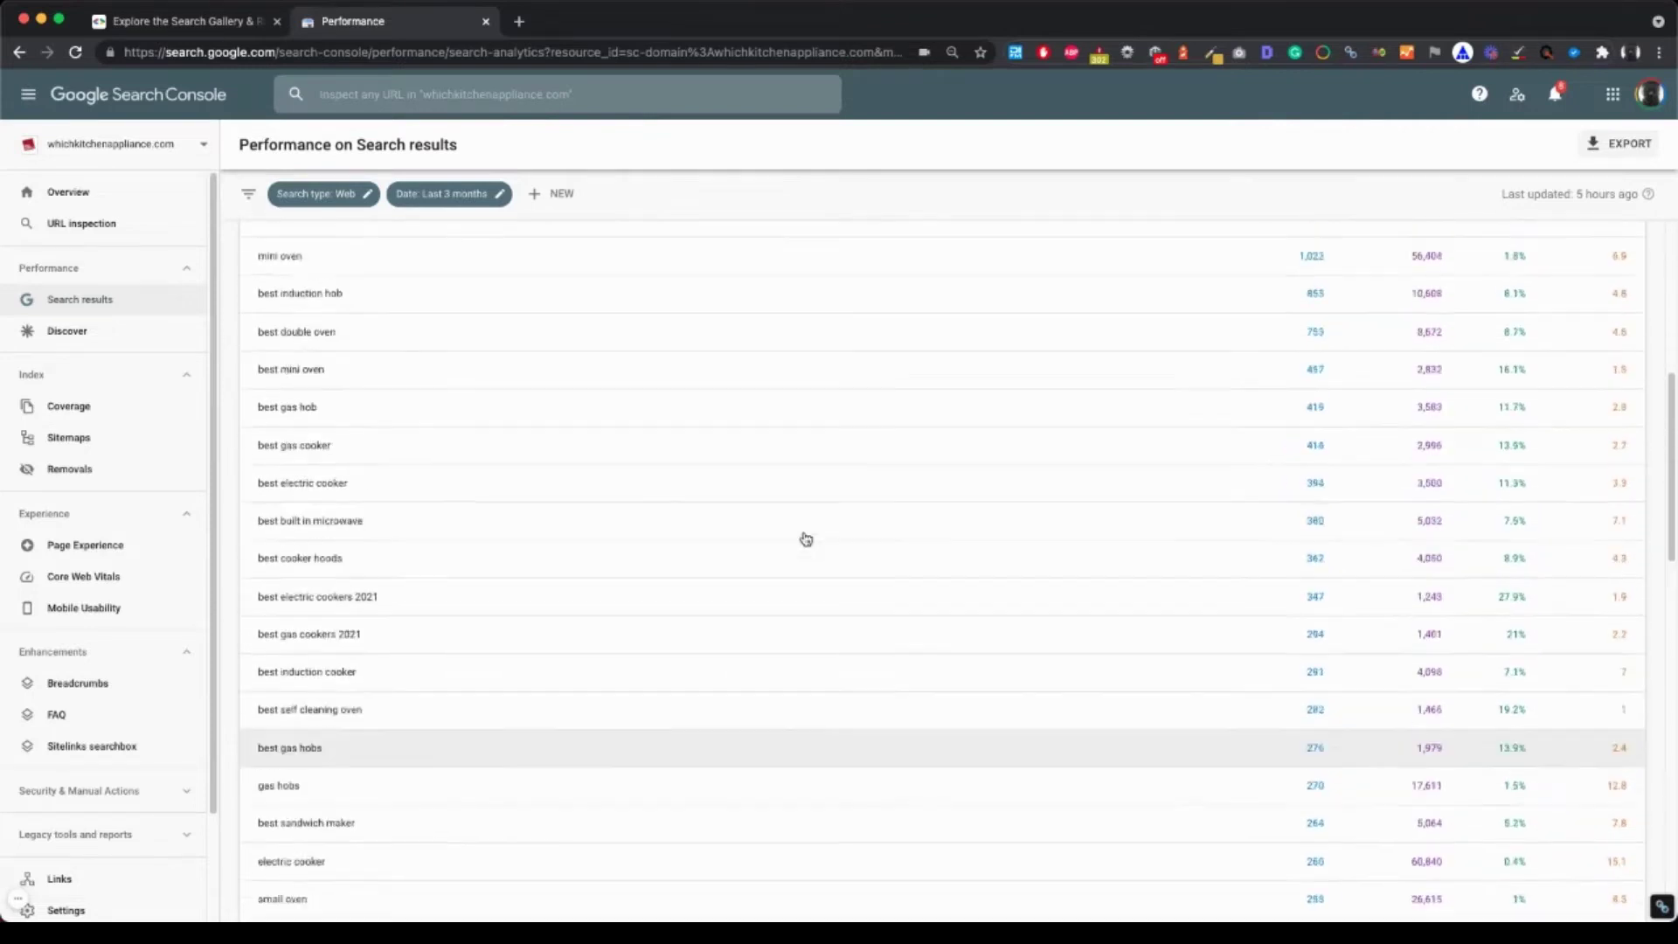
{"action": "scroll", "coordinate": [805, 538], "scroll_direction": "up", "scroll_amount": 1}
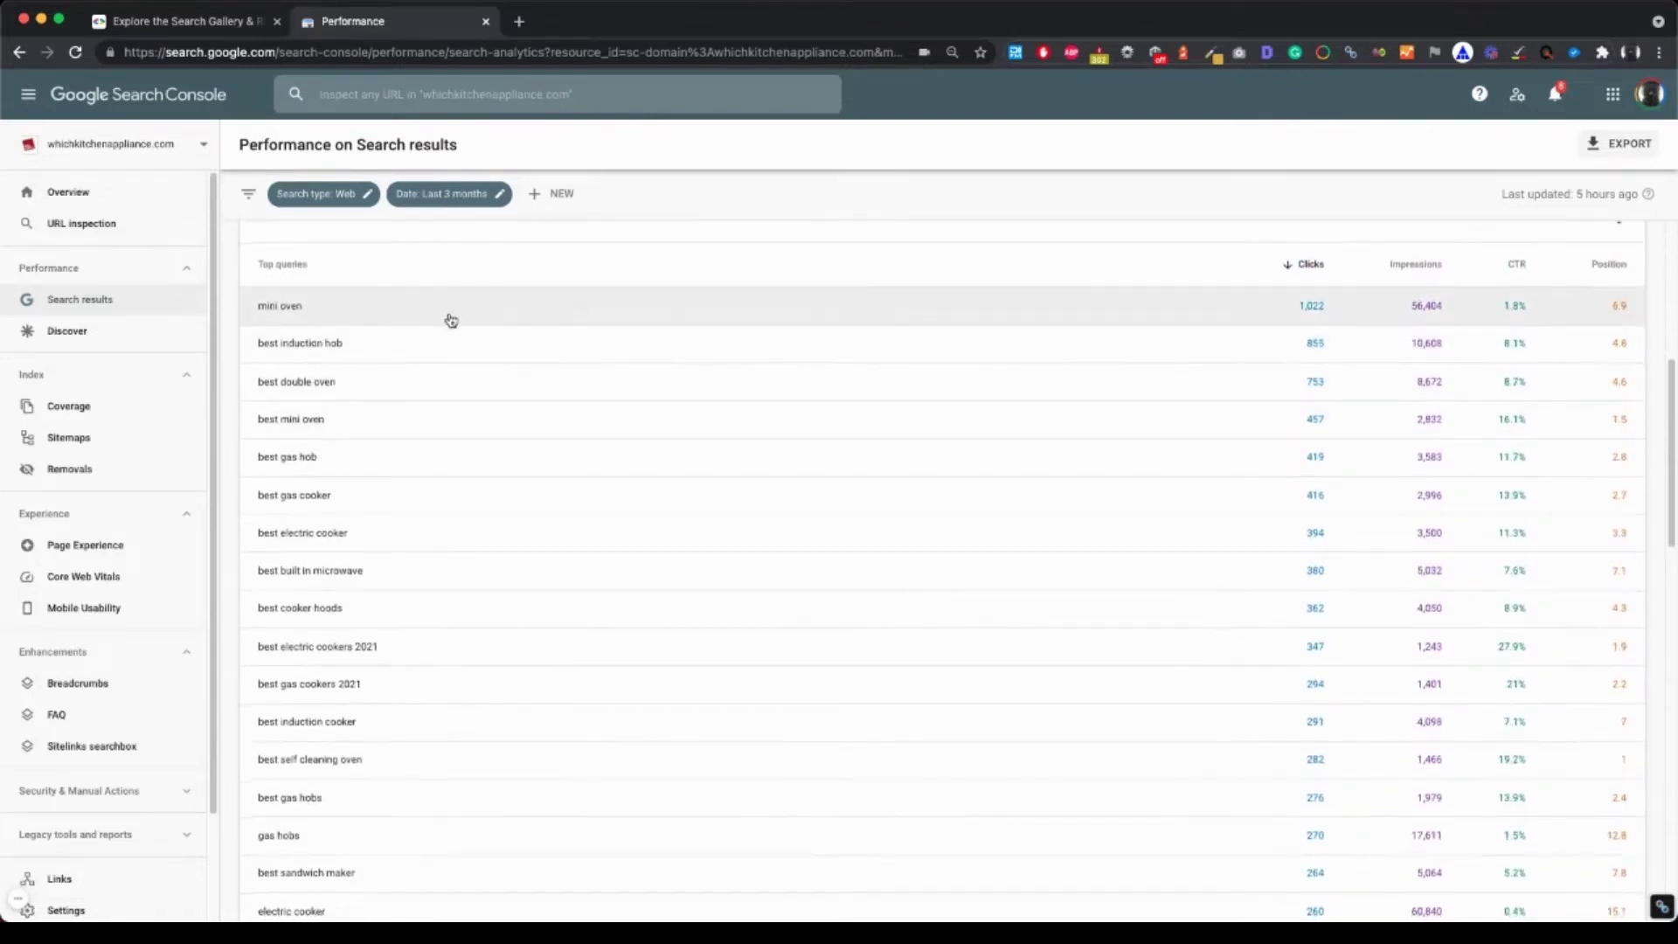
{"action": "scroll", "coordinate": [451, 320], "scroll_direction": "down", "scroll_amount": 1}
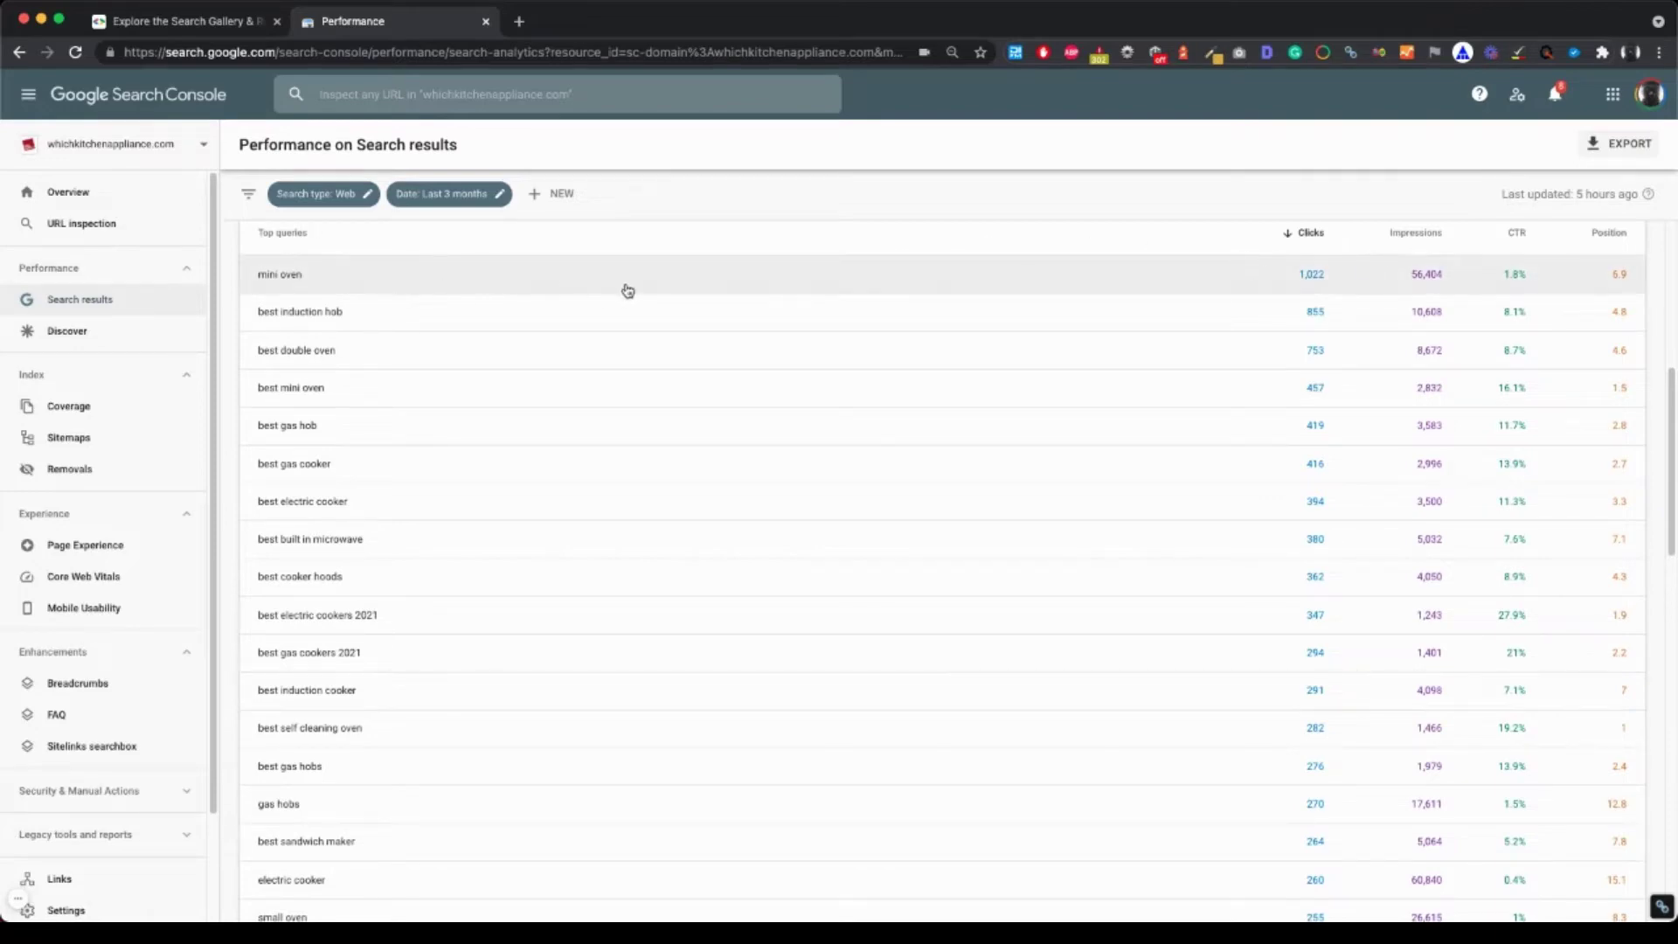
{"action": "scroll", "coordinate": [628, 291], "scroll_direction": "down", "scroll_amount": 5}
{"action": "scroll", "coordinate": [663, 442], "scroll_direction": "up", "scroll_amount": 10}
{"action": "scroll", "coordinate": [690, 423], "scroll_direction": "down", "scroll_amount": 5}
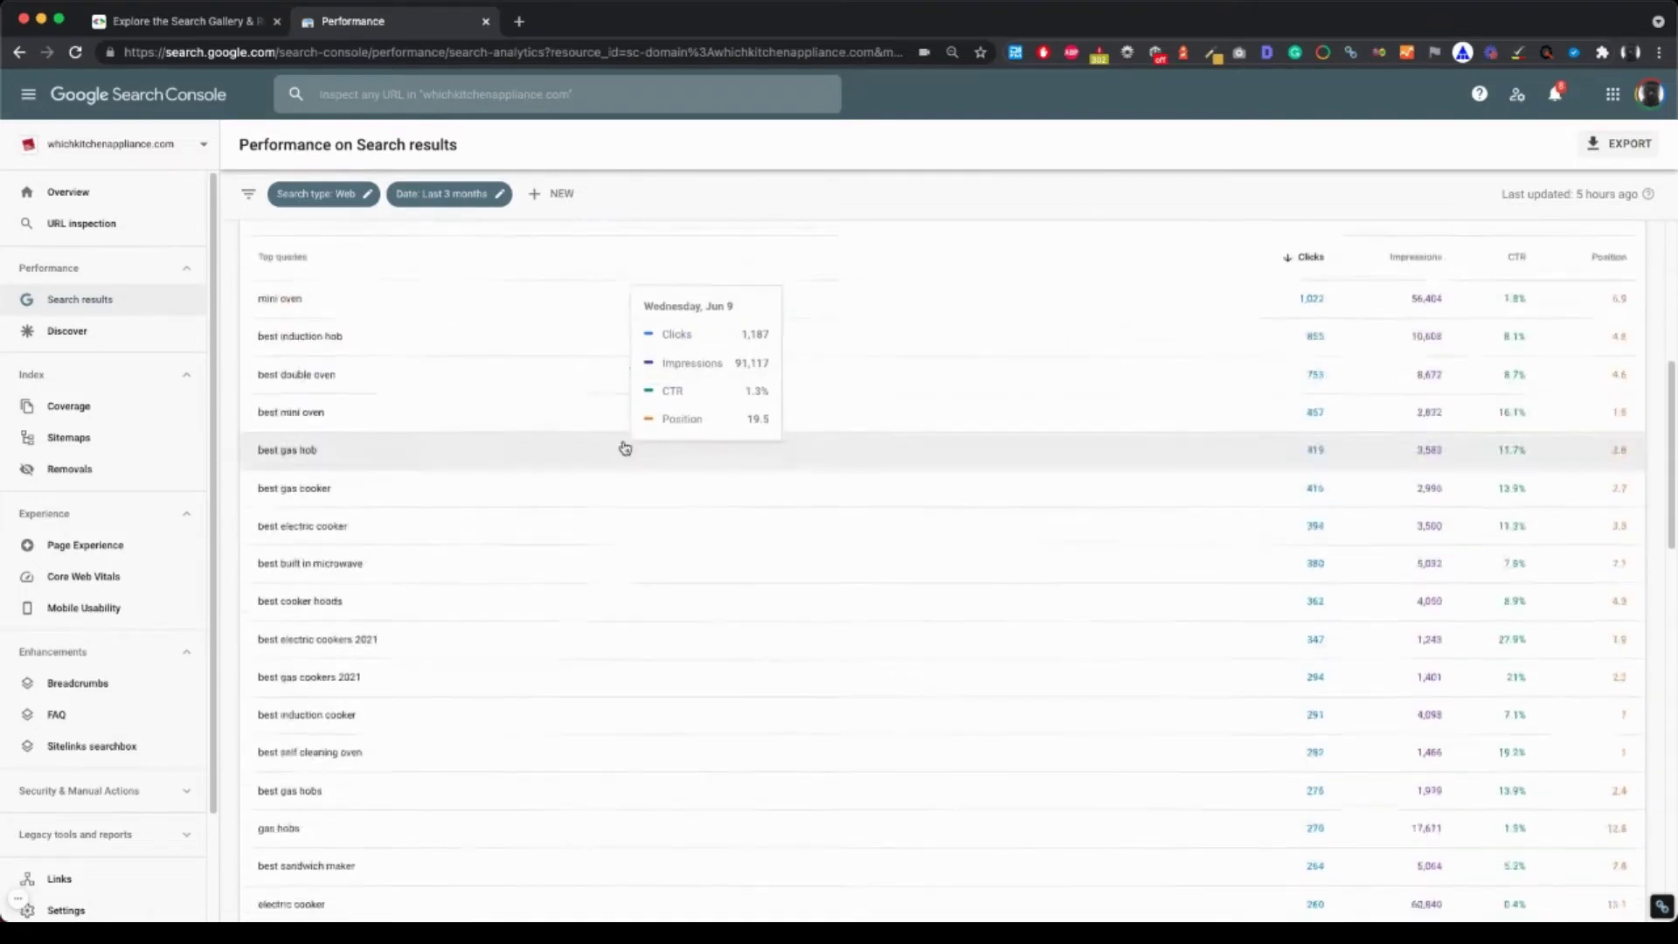
{"action": "scroll", "coordinate": [624, 448], "scroll_direction": "down", "scroll_amount": 4}
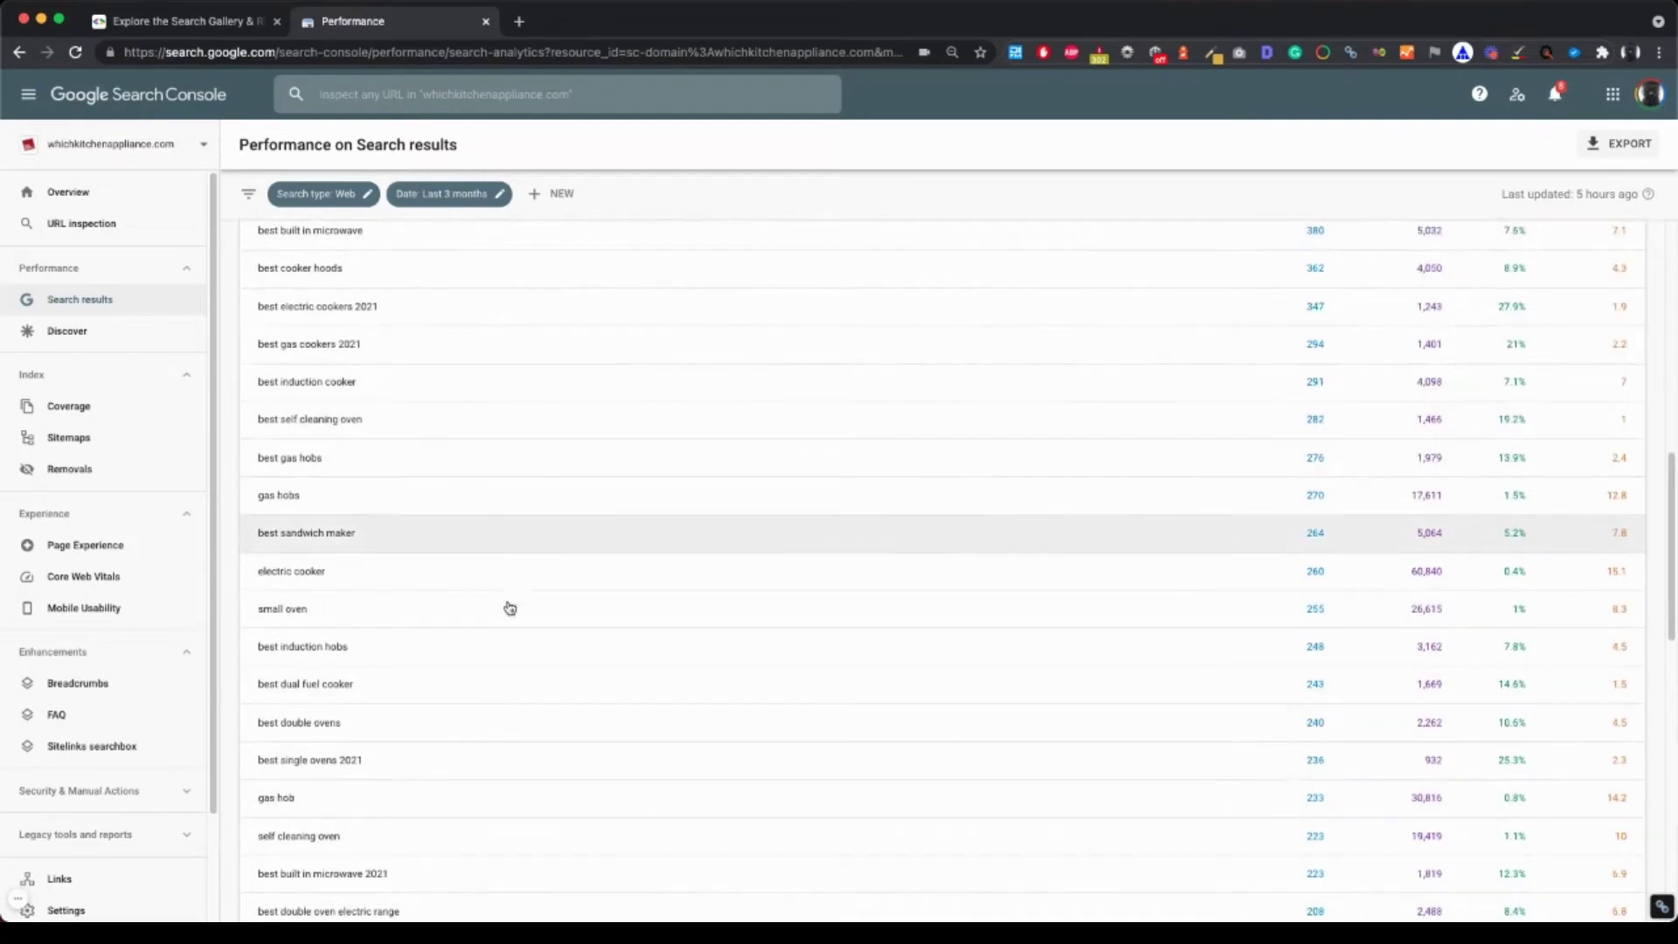
{"action": "scroll", "coordinate": [510, 608], "scroll_direction": "down", "scroll_amount": 5}
{"action": "scroll", "coordinate": [501, 656], "scroll_direction": "up", "scroll_amount": 10}
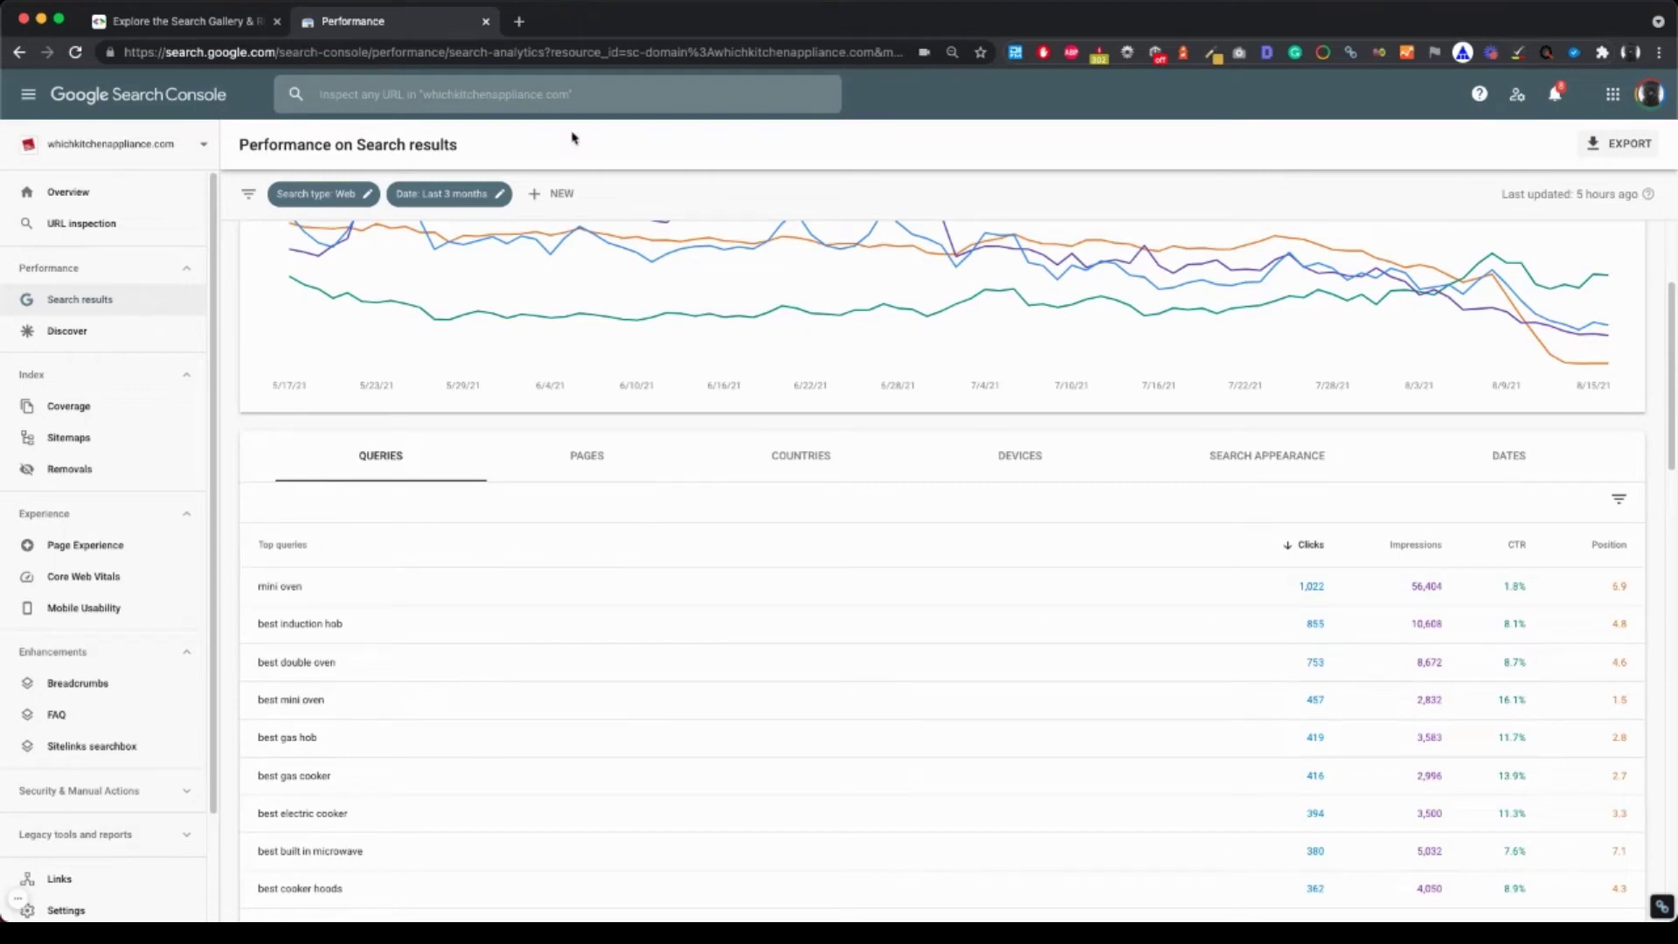
{"action": "mouse_move", "coordinate": [431, 334]}
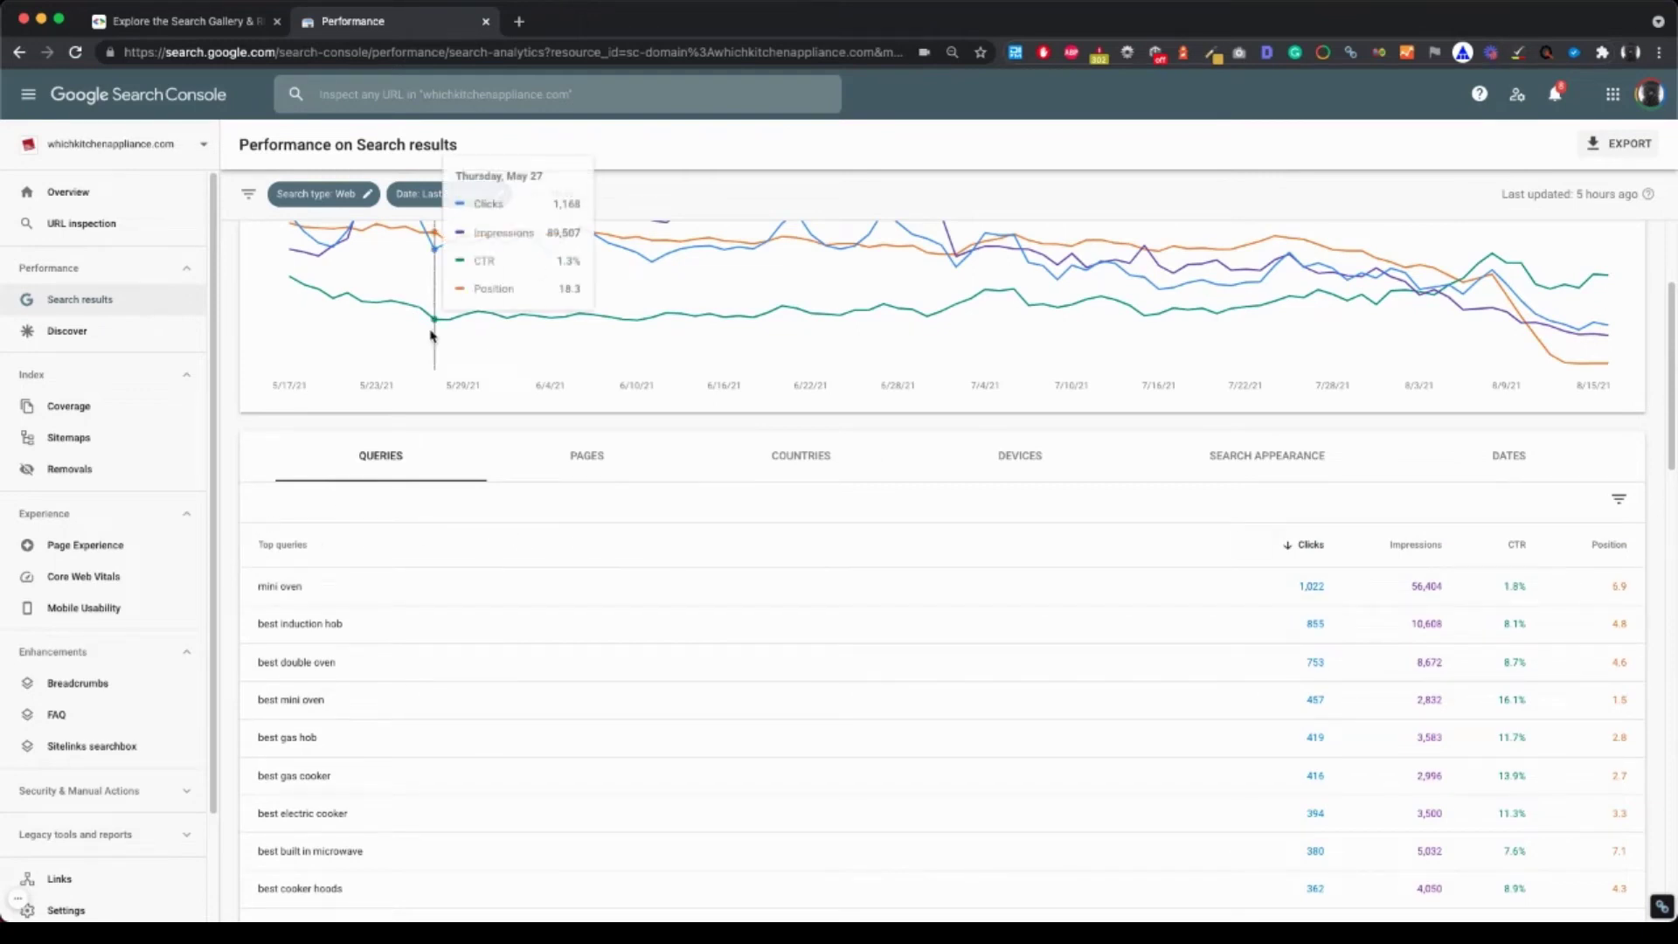
{"action": "scroll", "coordinate": [472, 612], "scroll_direction": "down", "scroll_amount": 1}
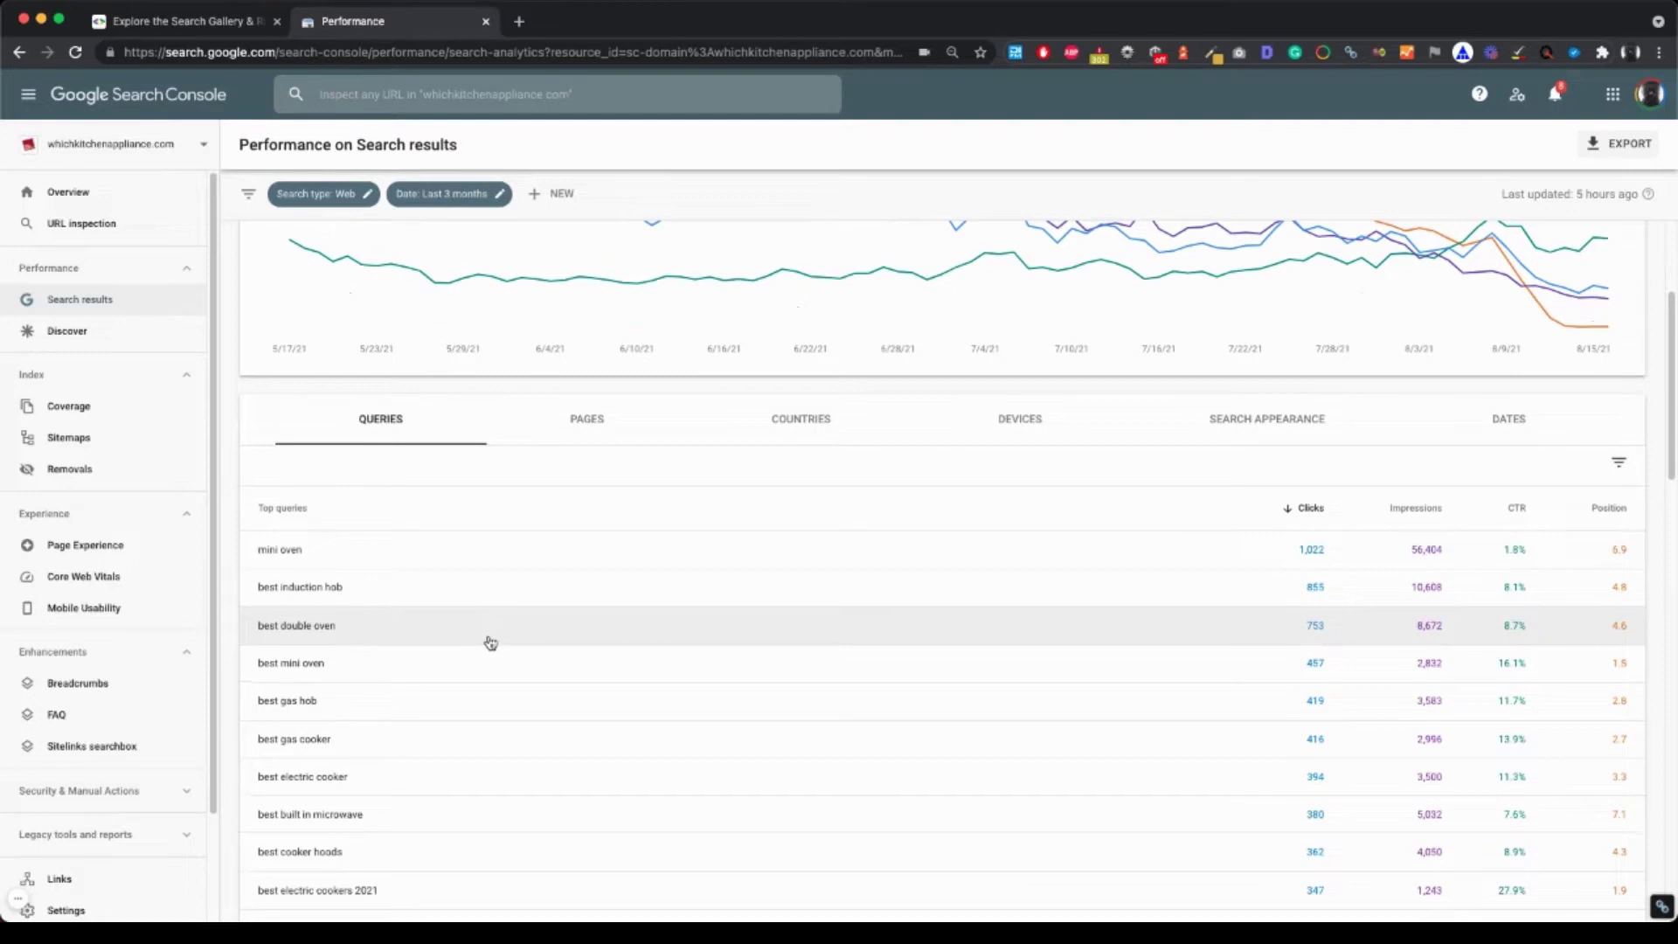
{"action": "scroll", "coordinate": [490, 642], "scroll_direction": "down", "scroll_amount": 3}
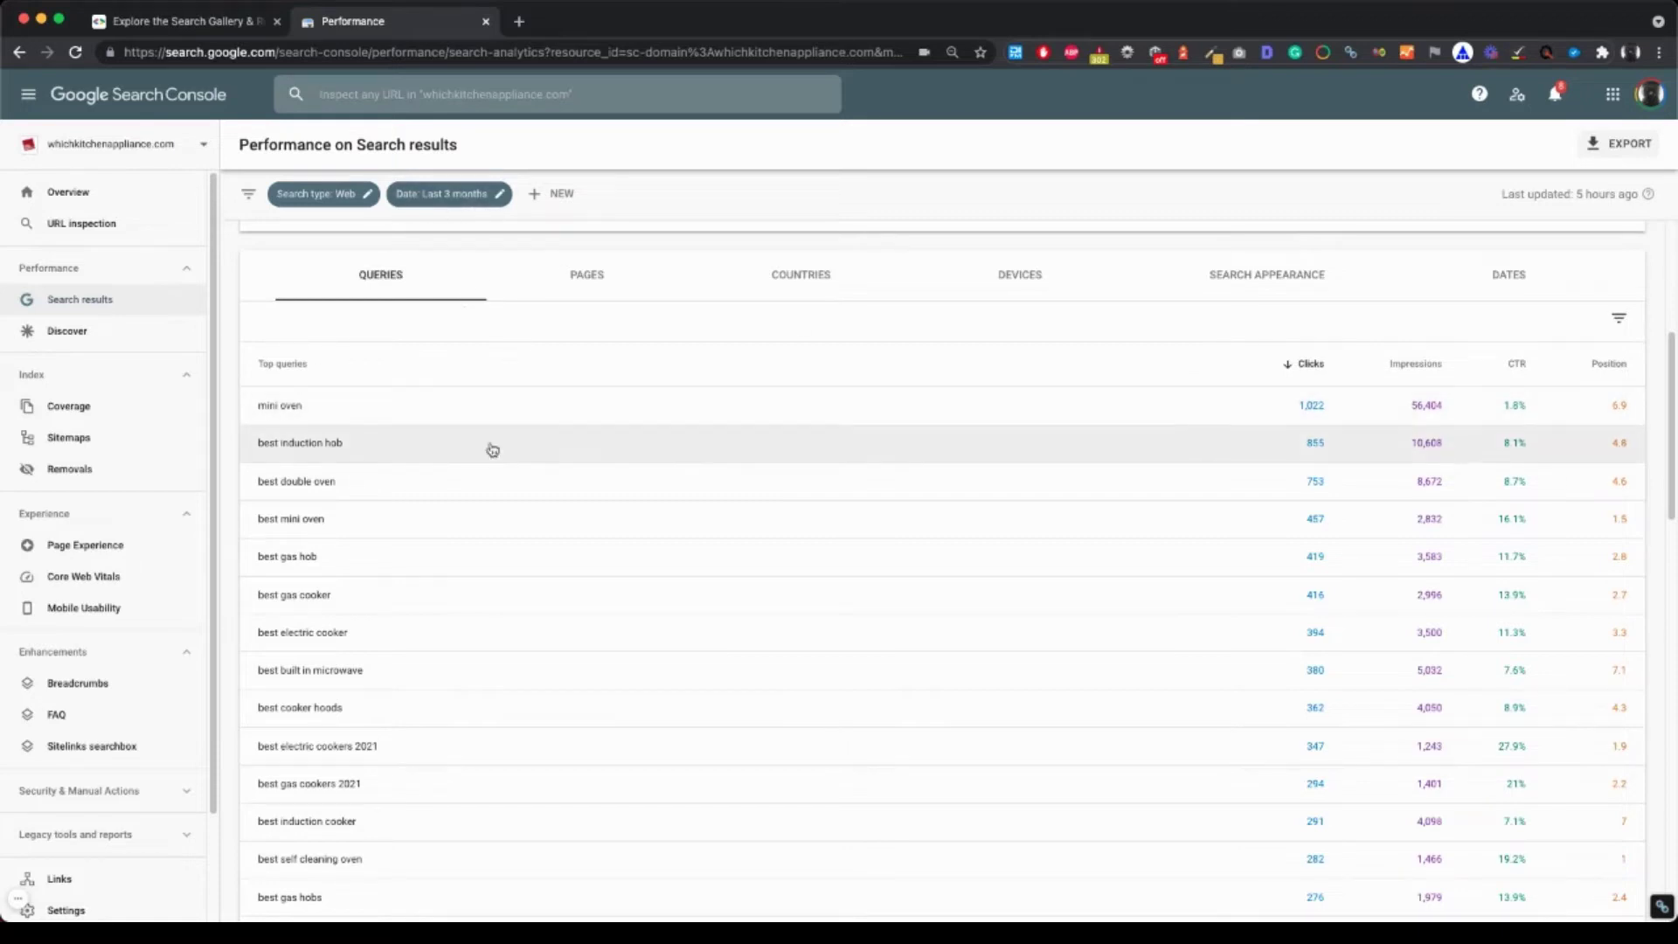
- Filter the report to the 'mini oven' query and switch to the Pages breakdown
{"action": "left_click", "coordinate": [331, 418]}
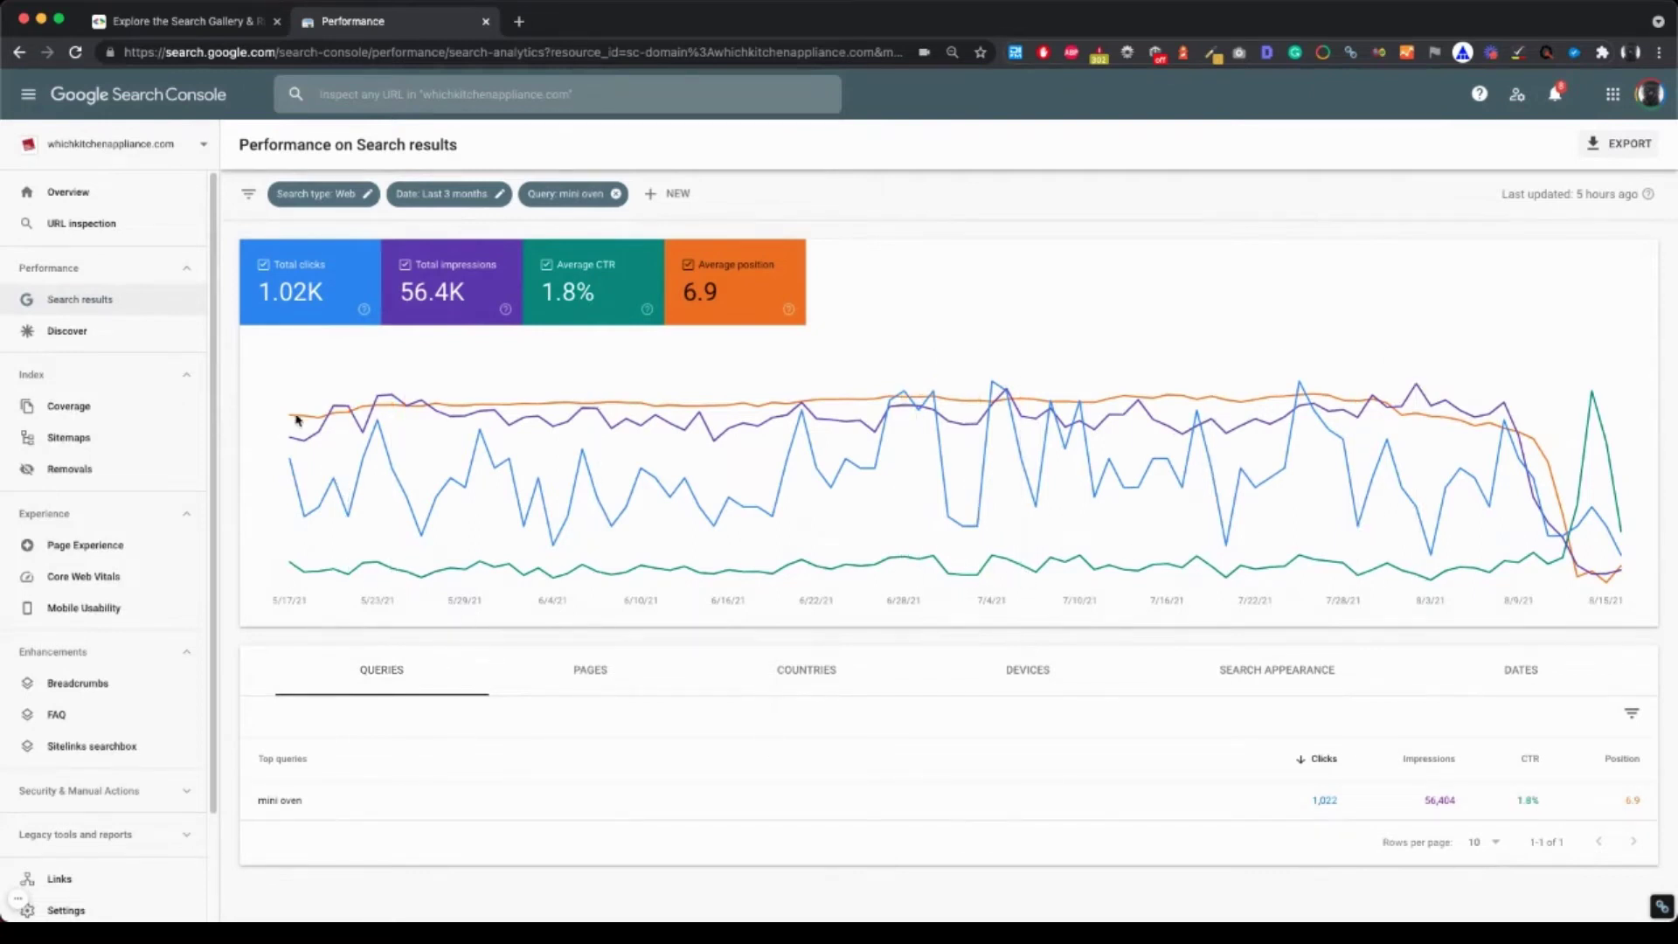
{"action": "left_click", "coordinate": [595, 679]}
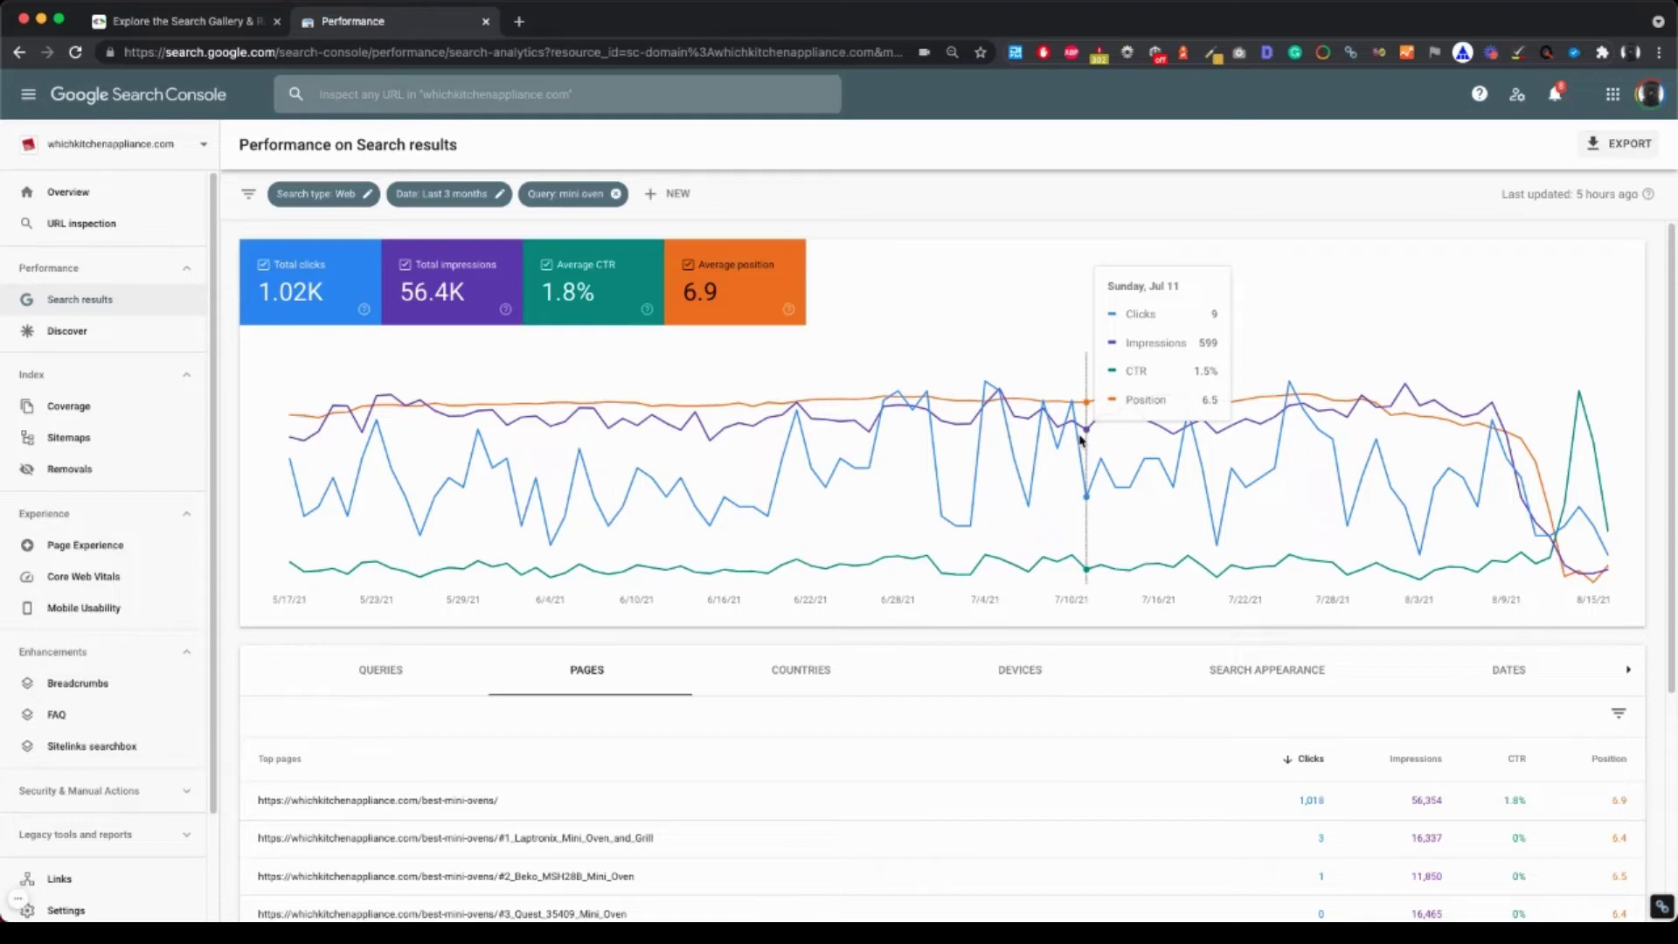
{"action": "scroll", "coordinate": [1081, 439], "scroll_direction": "down", "scroll_amount": 4}
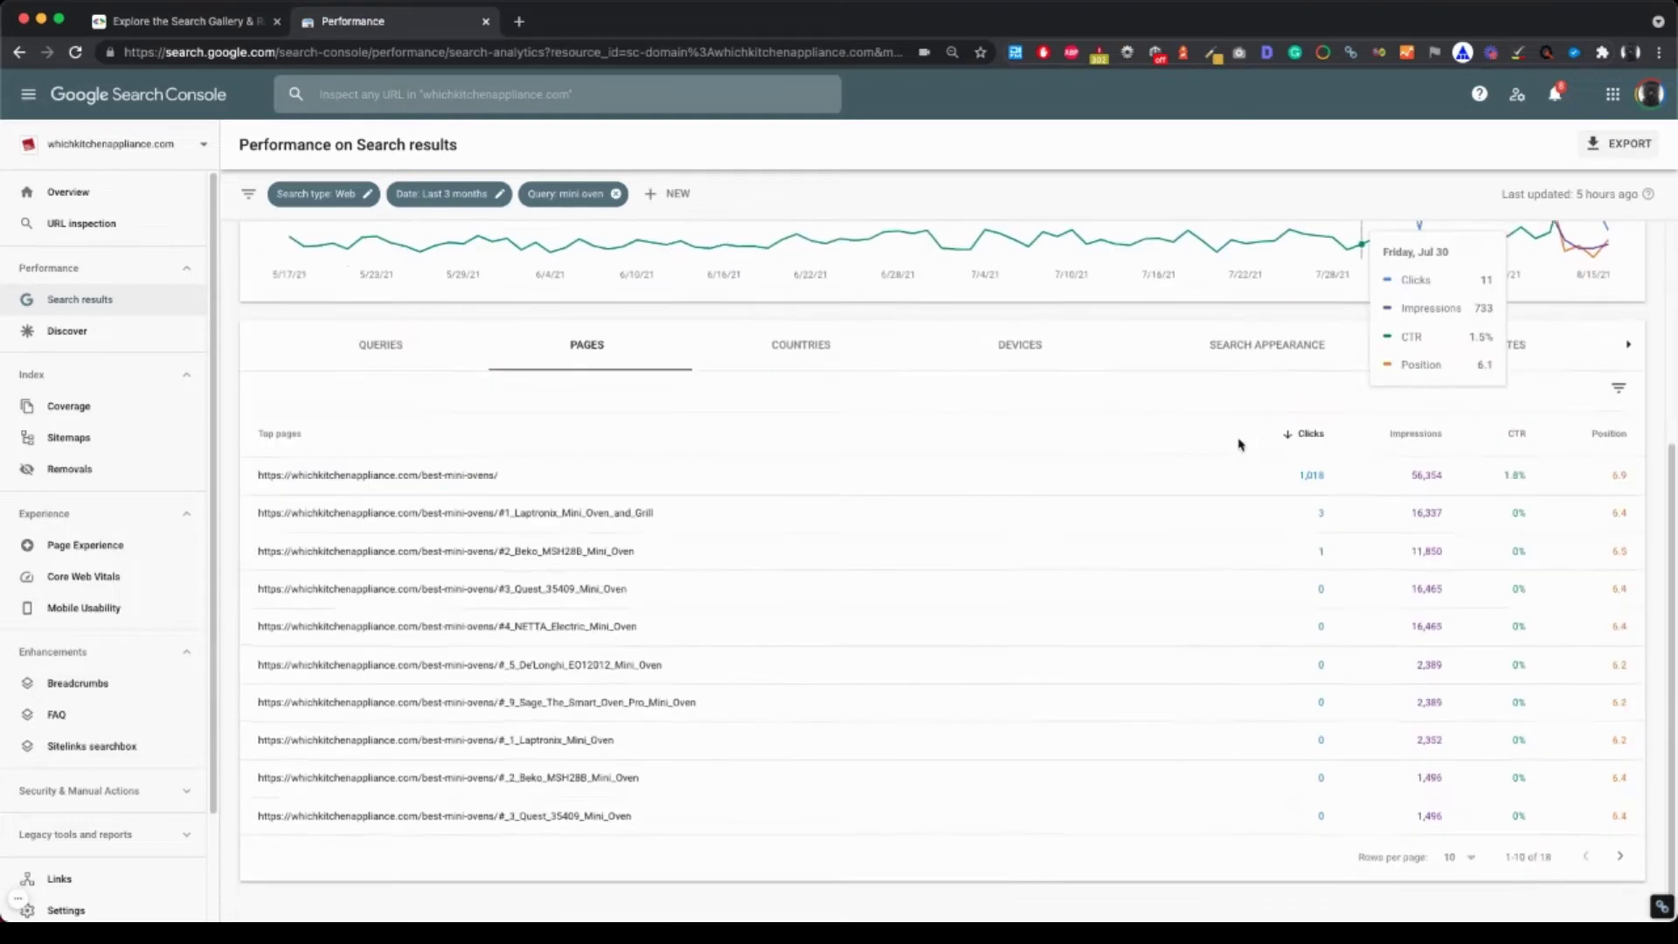
- Change the table's rows-per-page and scroll through all 18 pages ranking for mini oven
{"action": "left_click", "coordinate": [1456, 847]}
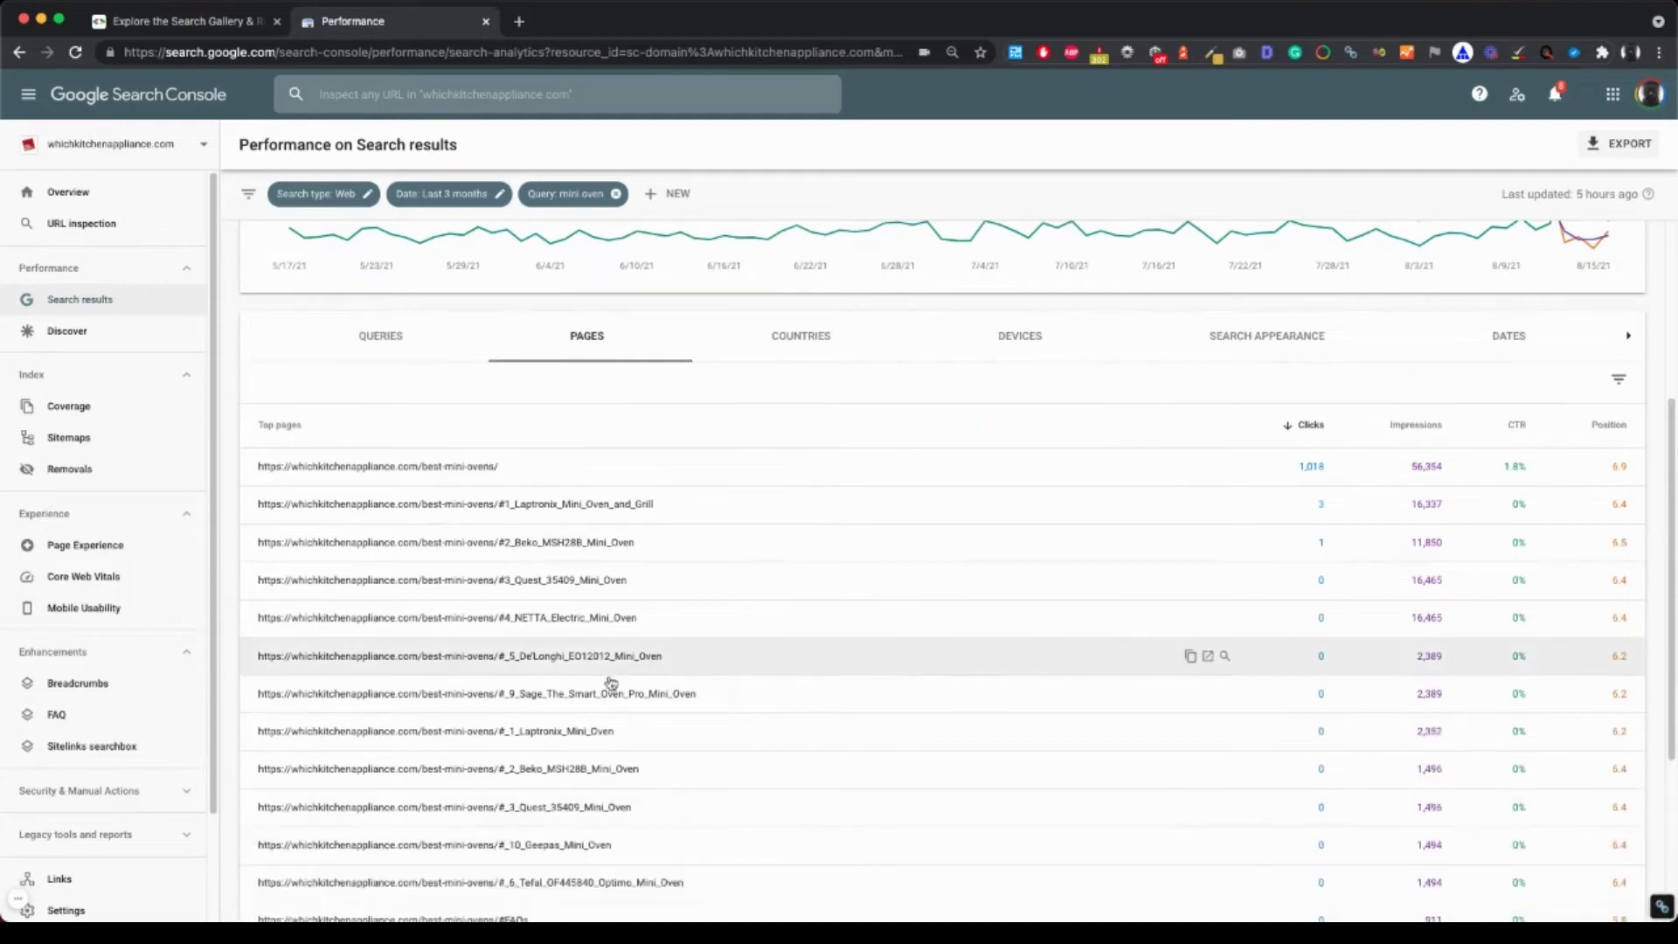
{"action": "scroll", "coordinate": [611, 686], "scroll_direction": "down", "scroll_amount": 3}
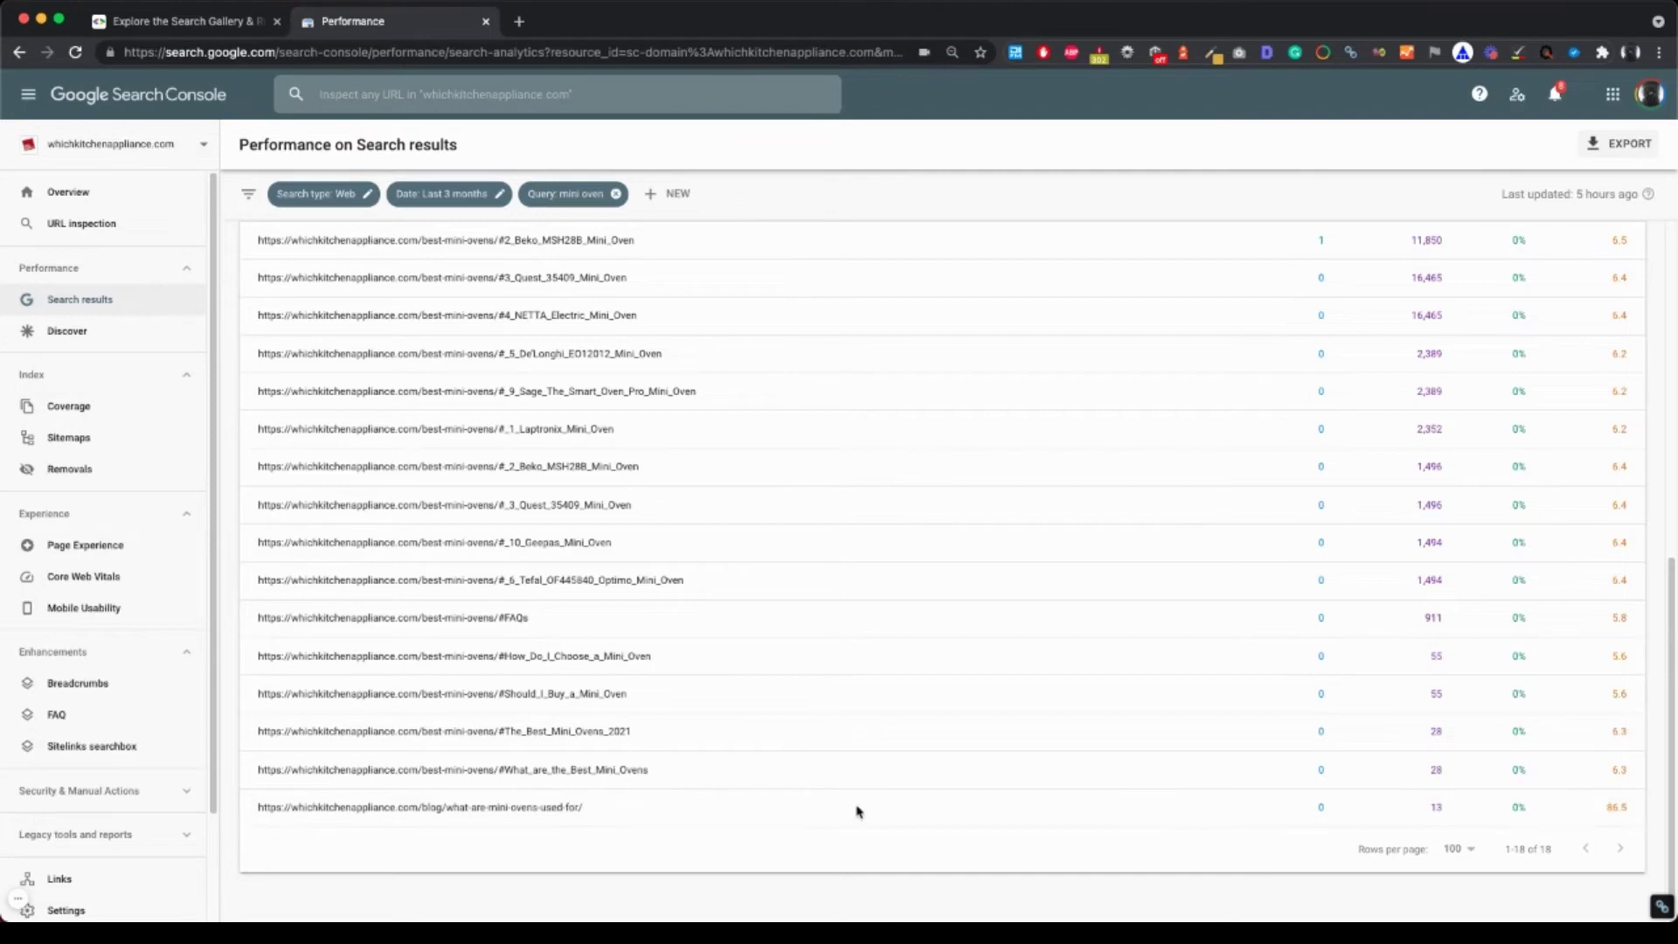
{"action": "scroll", "coordinate": [701, 832], "scroll_direction": "up", "scroll_amount": 6}
{"action": "scroll", "coordinate": [599, 656], "scroll_direction": "down", "scroll_amount": 6}
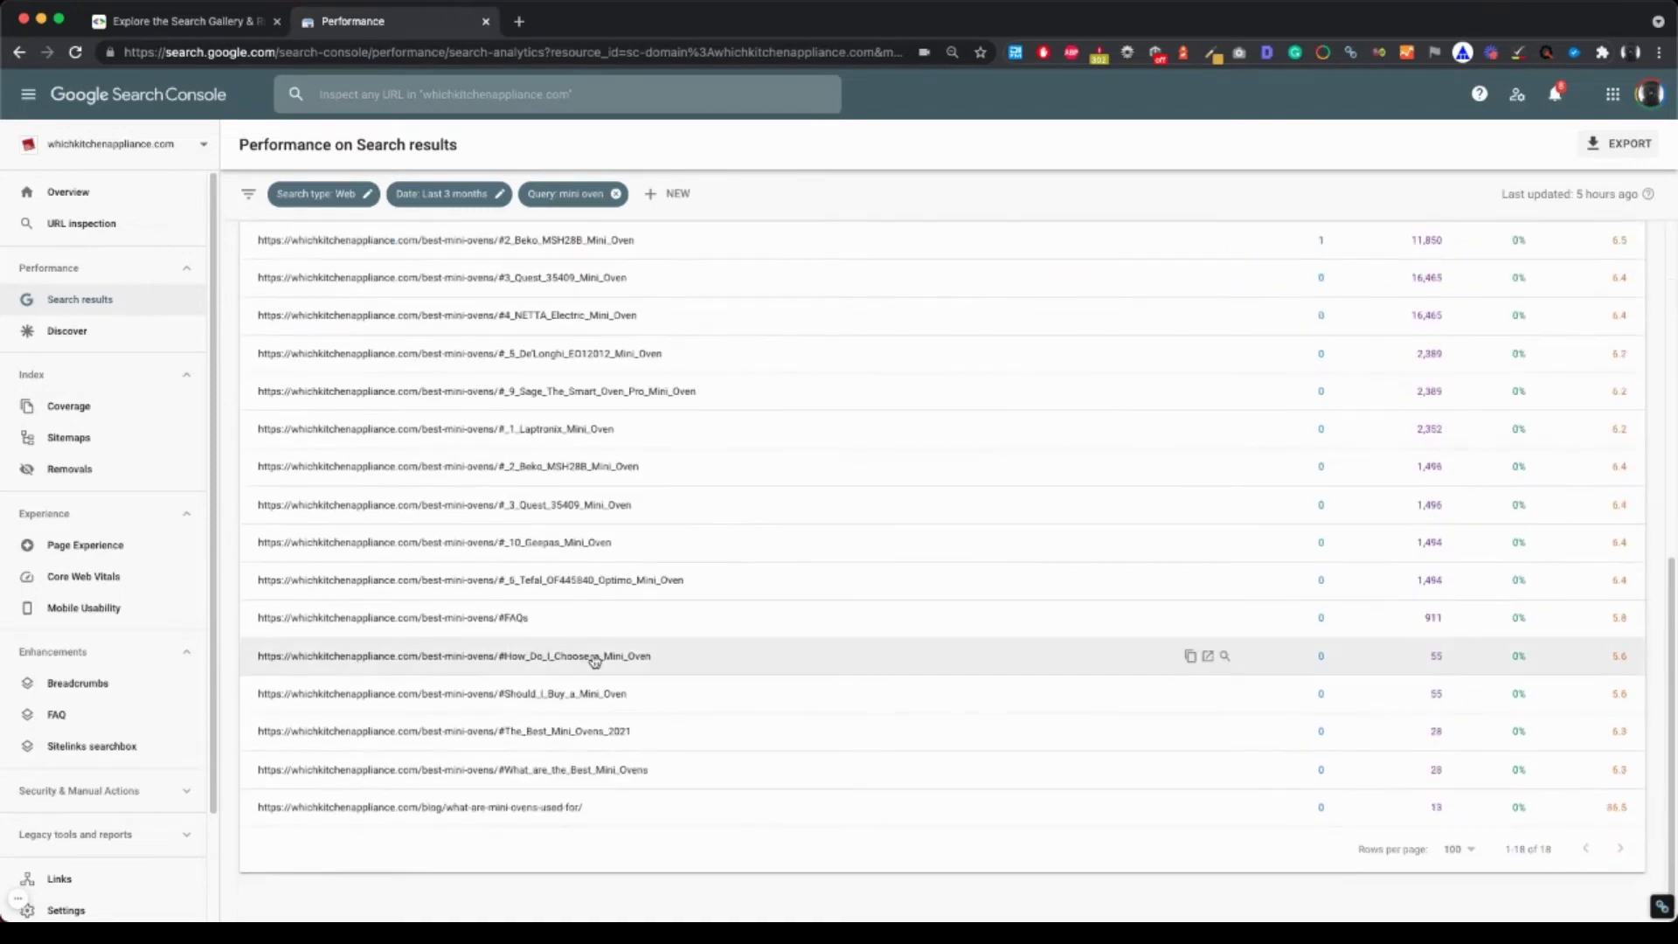
{"action": "scroll", "coordinate": [592, 655], "scroll_direction": "up", "scroll_amount": 6}
{"action": "scroll", "coordinate": [637, 679], "scroll_direction": "down", "scroll_amount": 5}
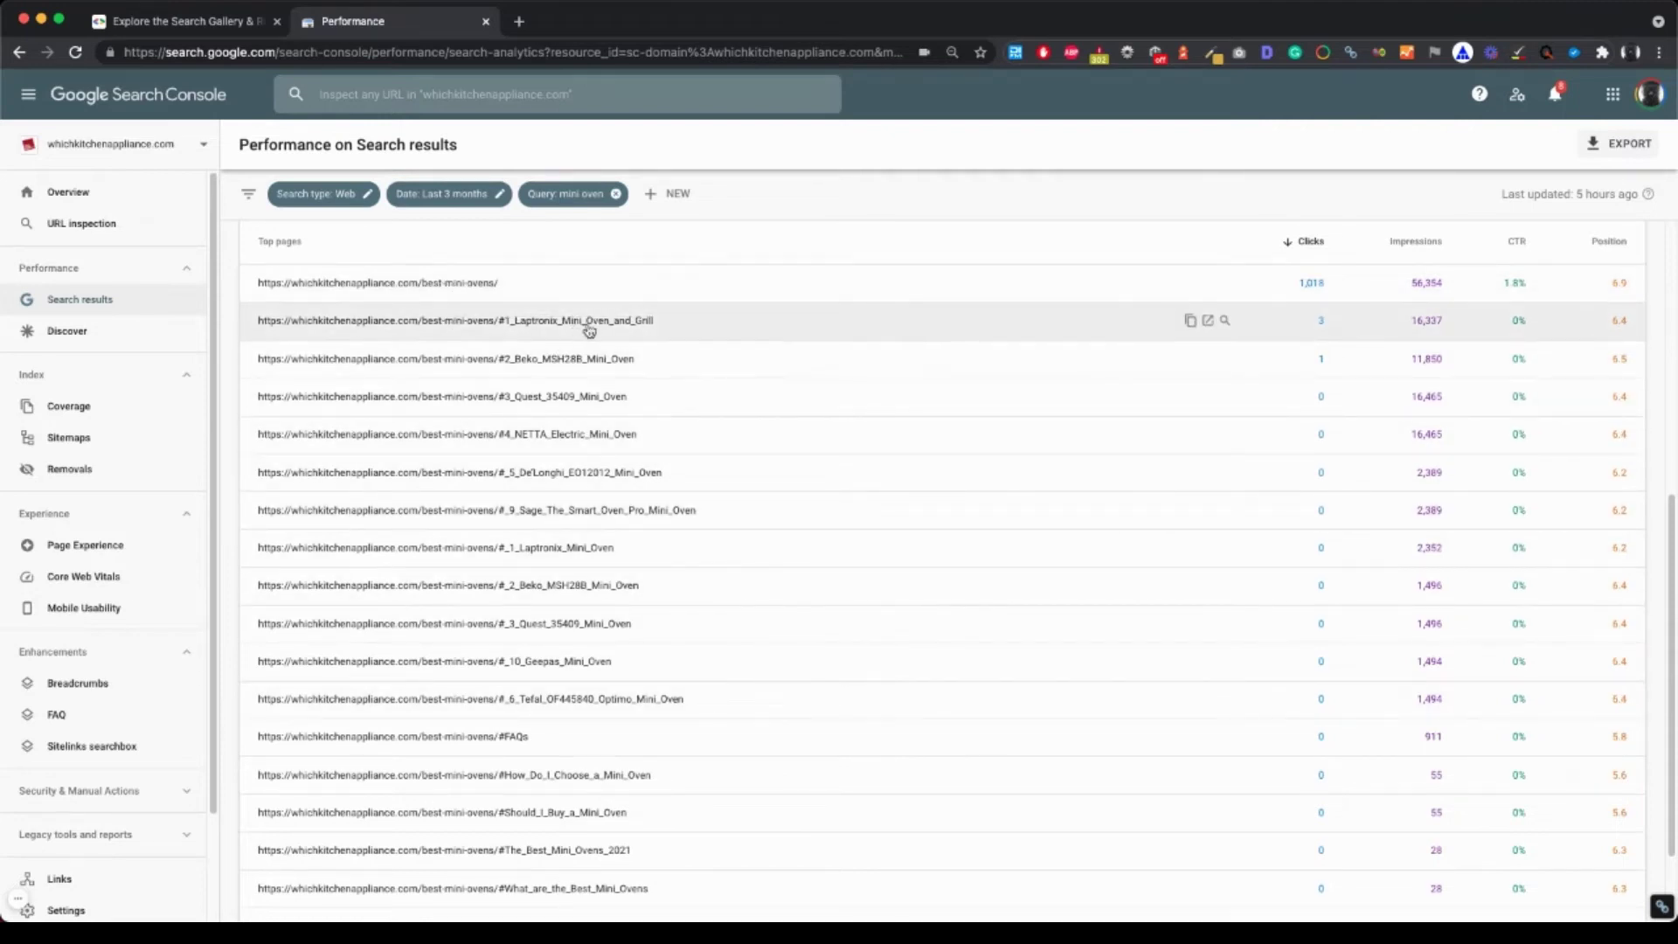
{"action": "scroll", "coordinate": [595, 331], "scroll_direction": "down", "scroll_amount": 3}
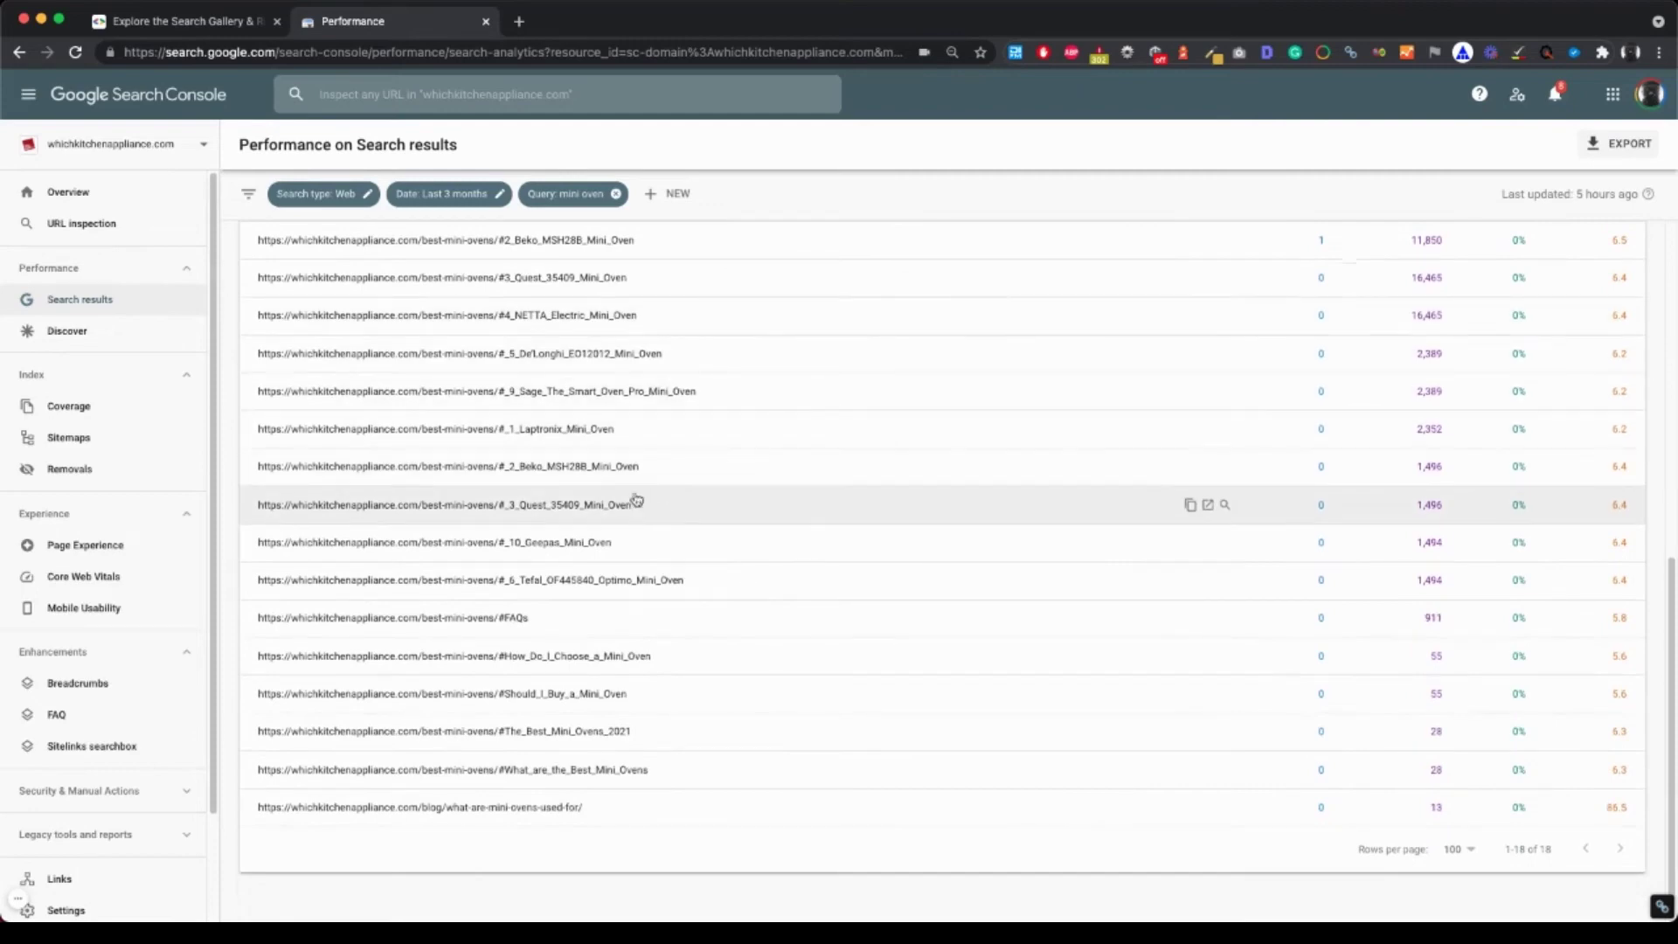
{"action": "scroll", "coordinate": [614, 475], "scroll_direction": "up", "scroll_amount": 5}
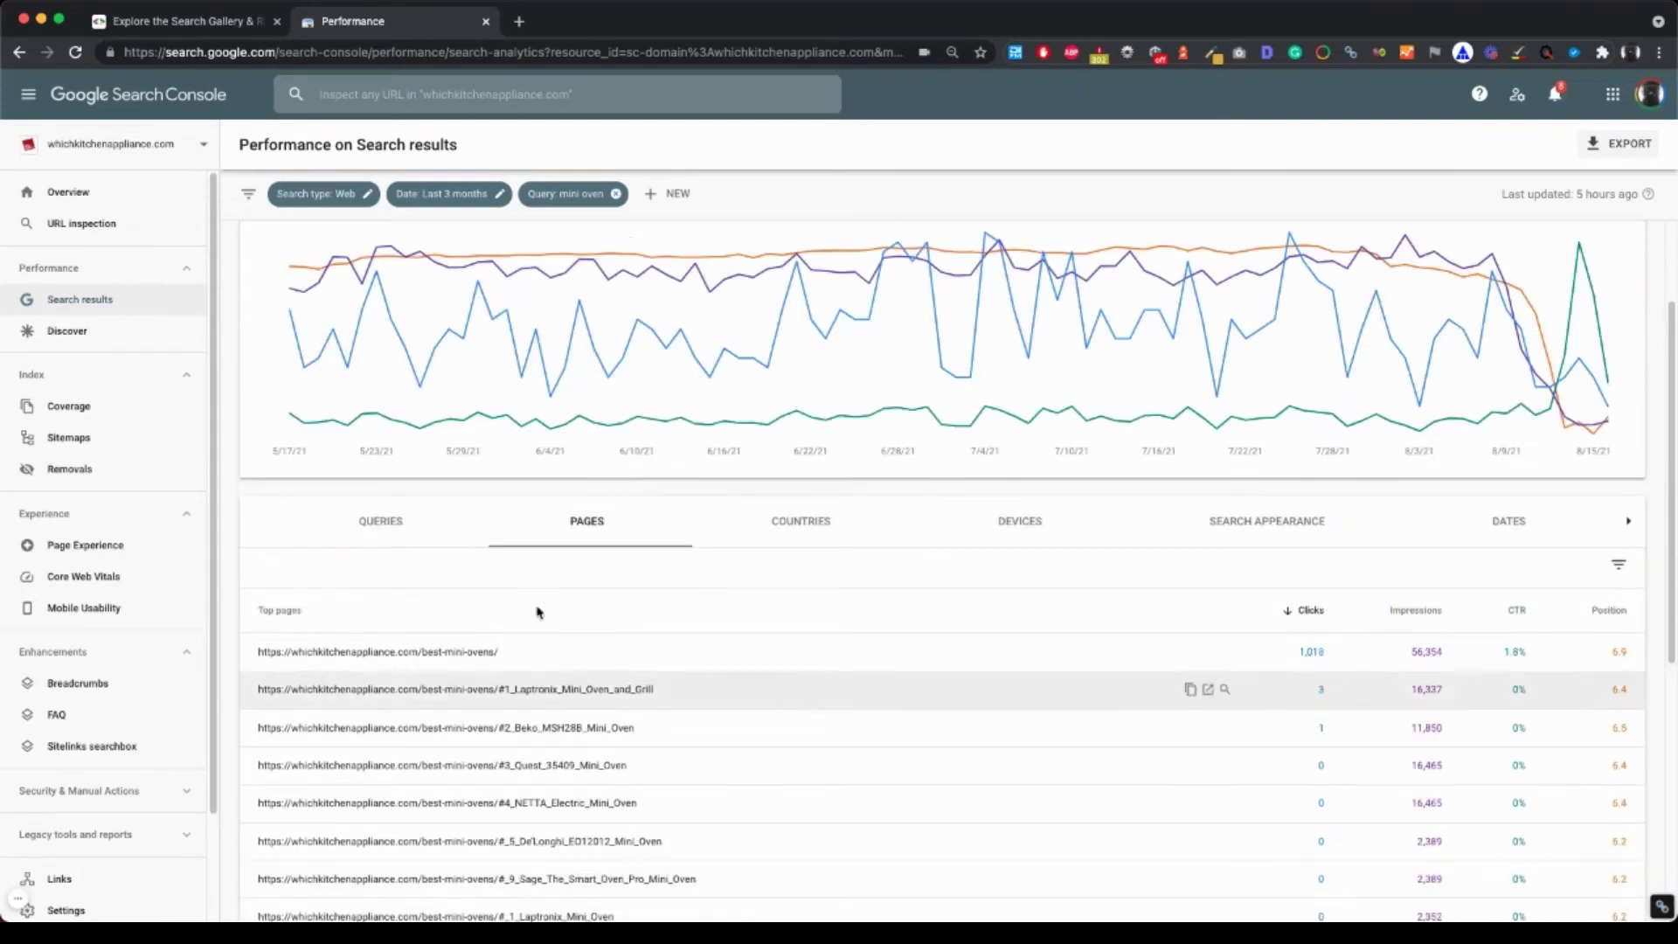
{"action": "scroll", "coordinate": [785, 603], "scroll_direction": "up", "scroll_amount": 2}
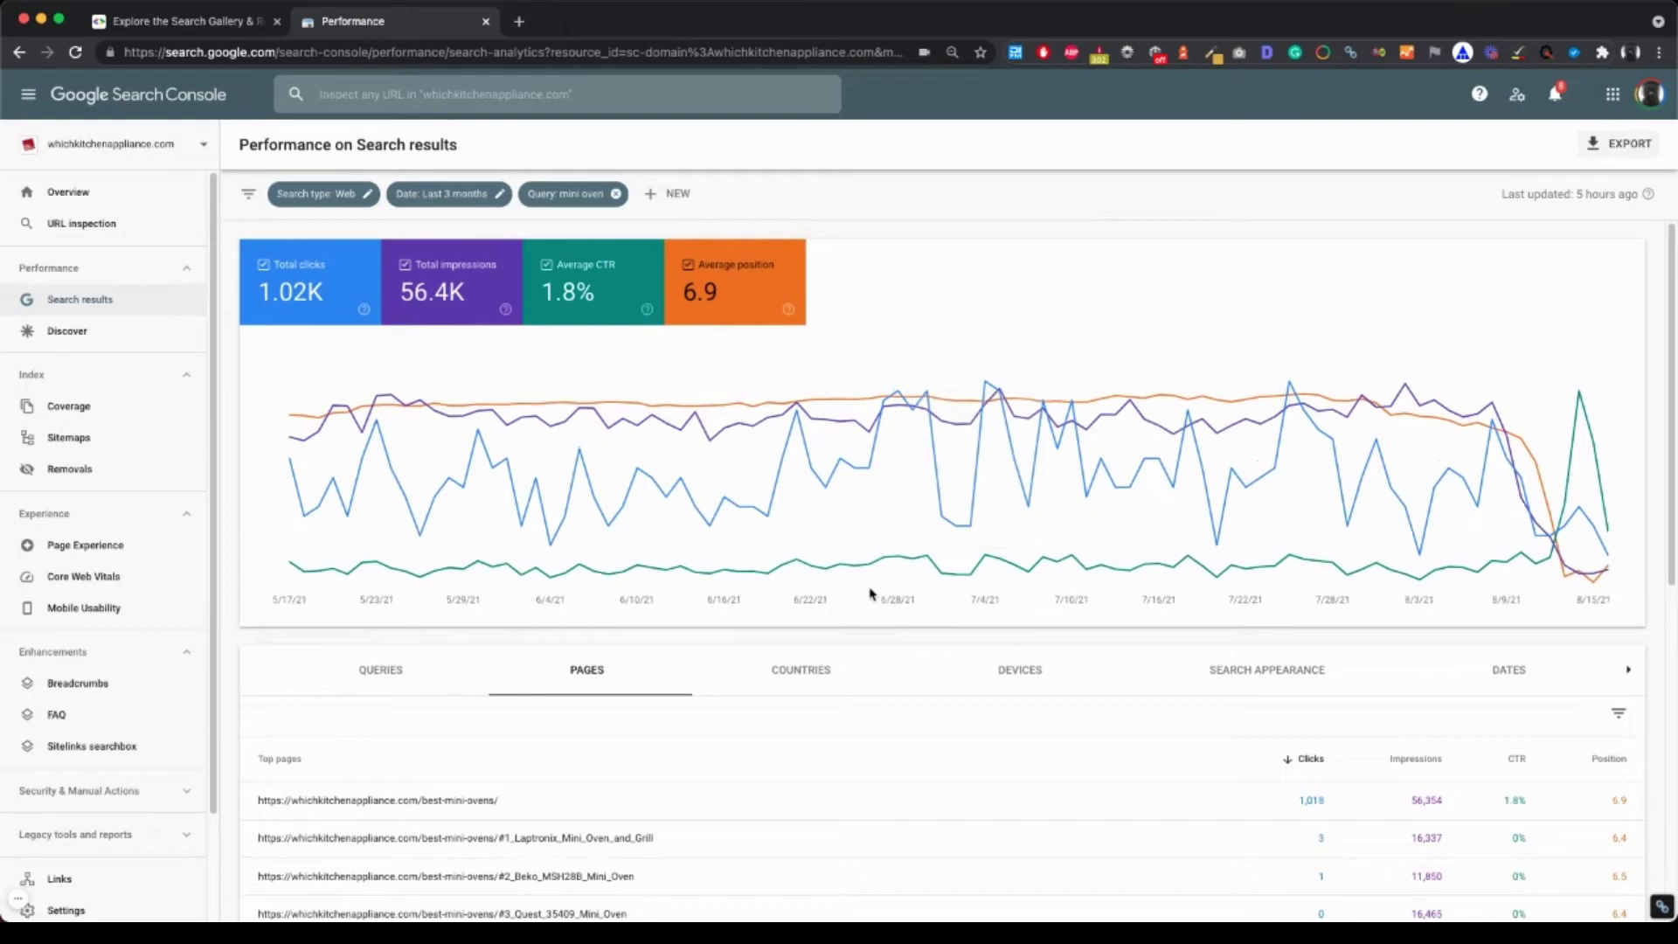
- View mini oven traffic by Countries and by Devices, then return to the Queries breakdown
{"action": "left_click", "coordinate": [833, 675]}
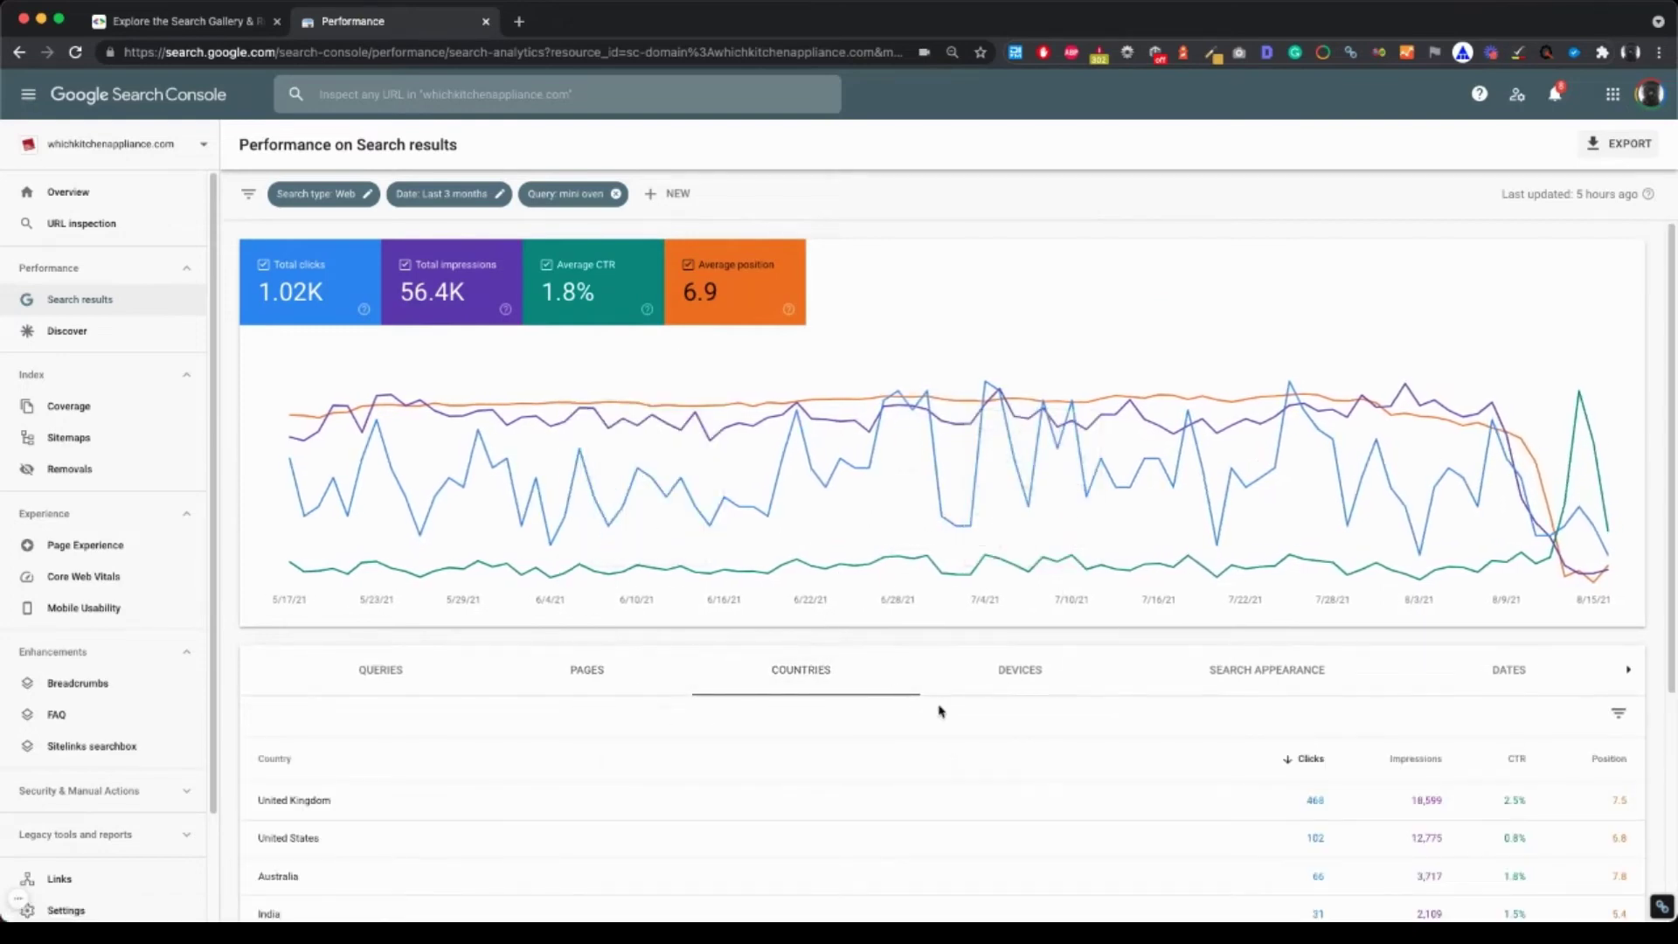
{"action": "left_click", "coordinate": [1053, 670]}
{"action": "scroll", "coordinate": [509, 757], "scroll_direction": "down", "scroll_amount": 2}
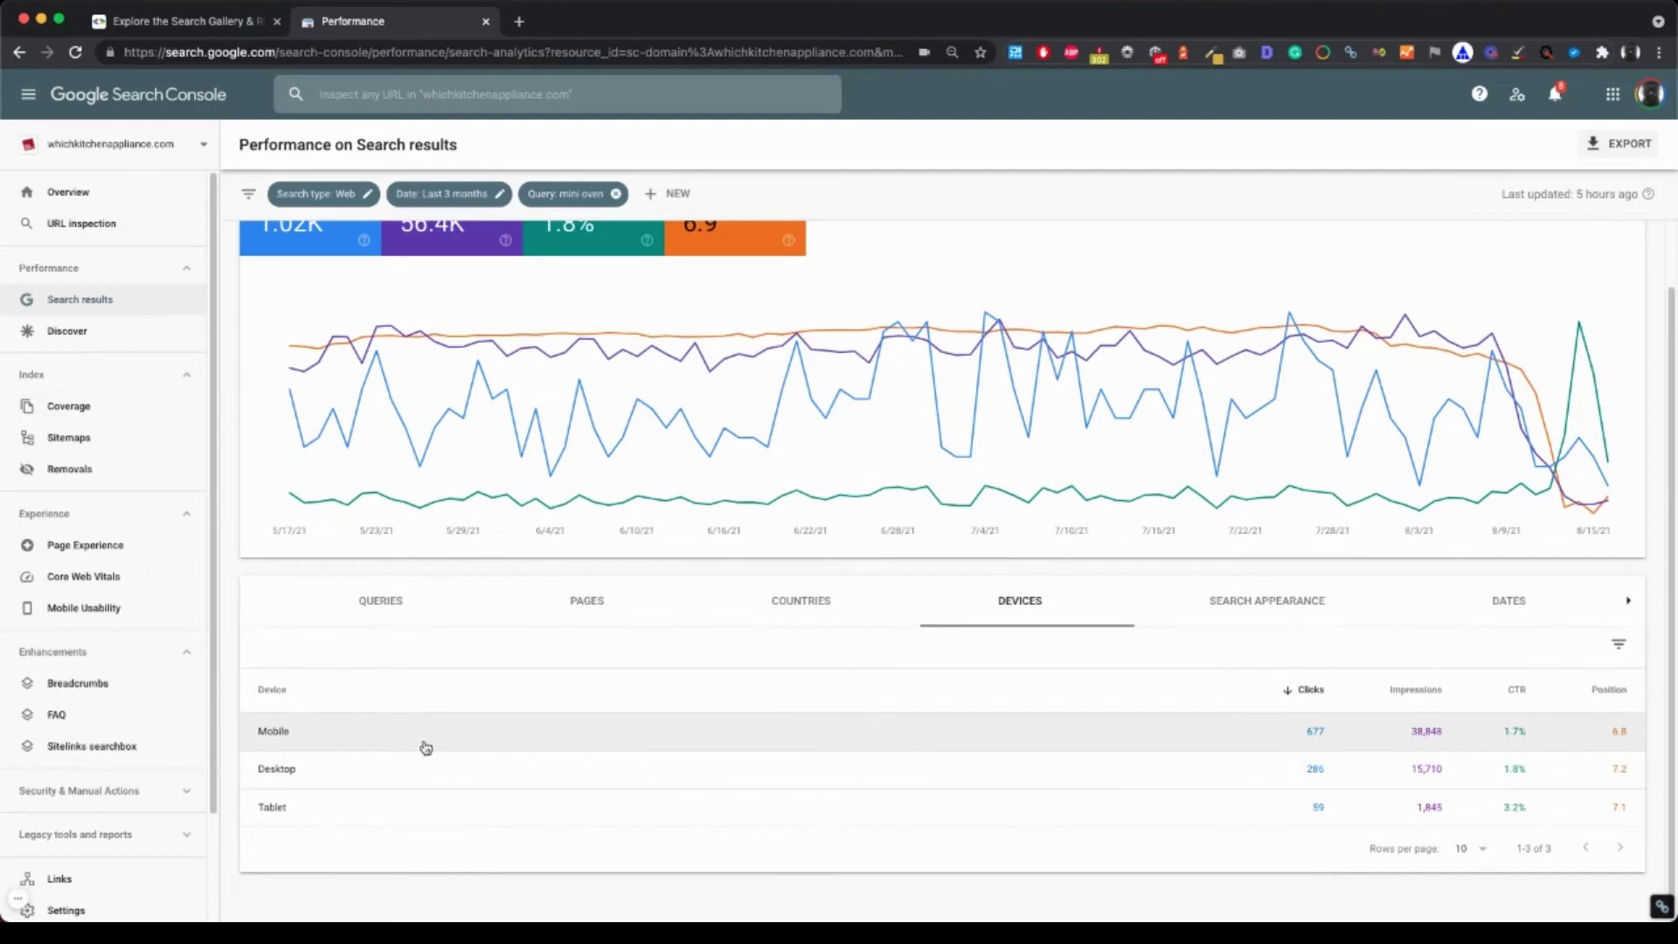
{"action": "left_click", "coordinate": [404, 600]}
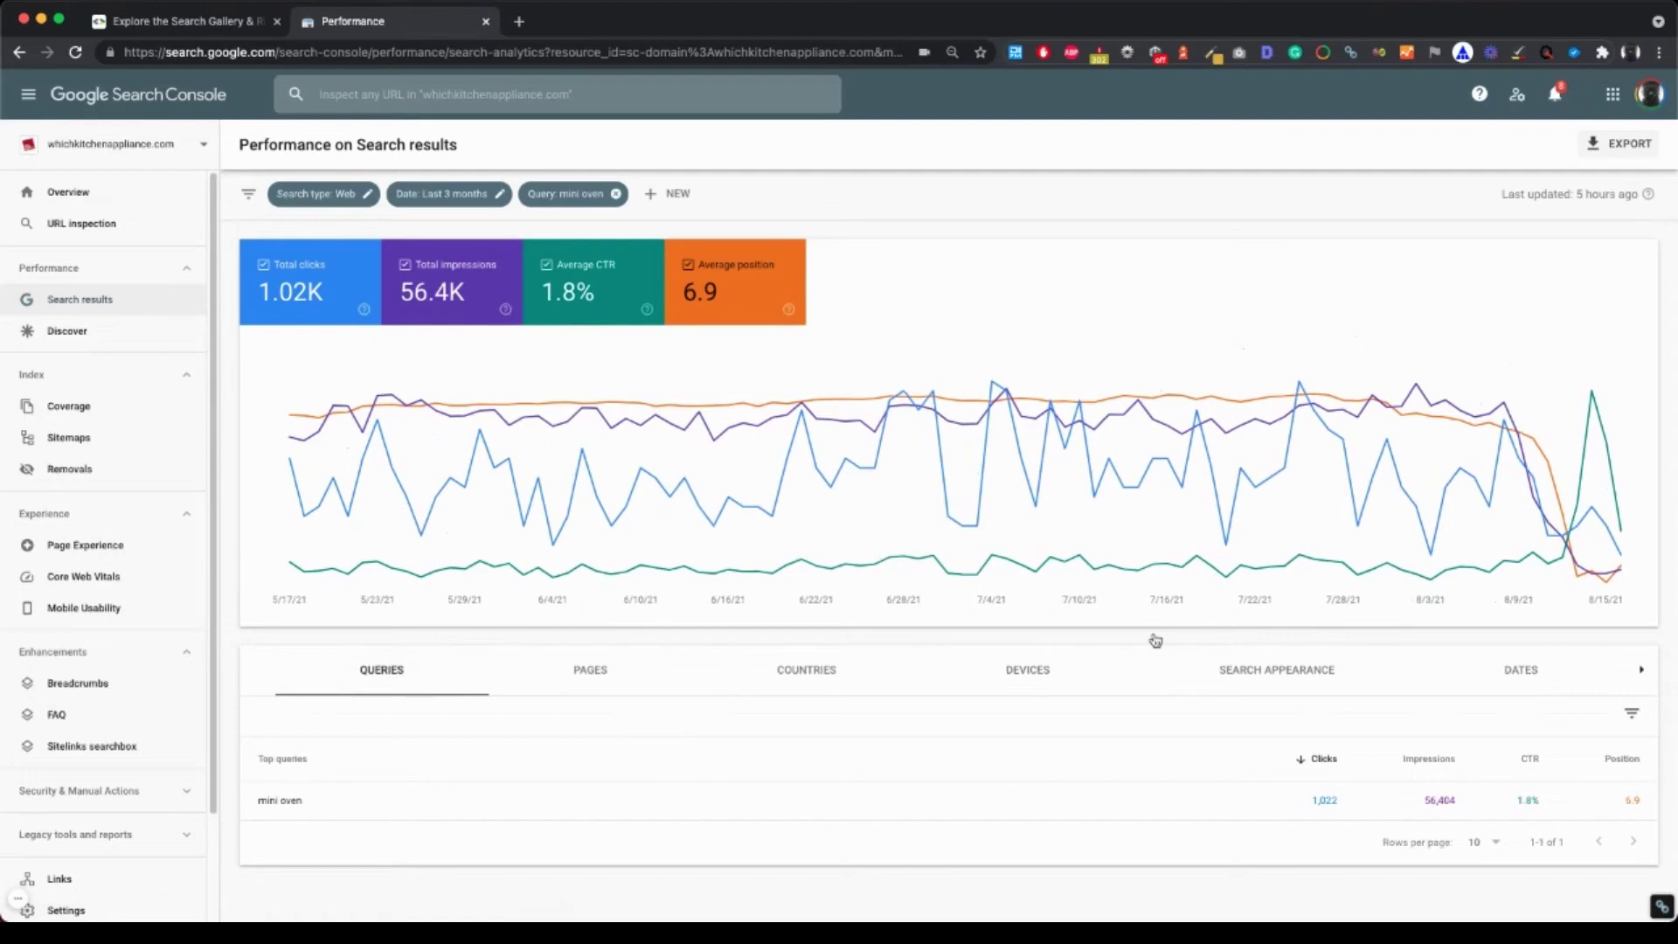
- Remove the 'mini oven' query filter and set the date range to Last 28 days
{"action": "left_click", "coordinate": [617, 195]}
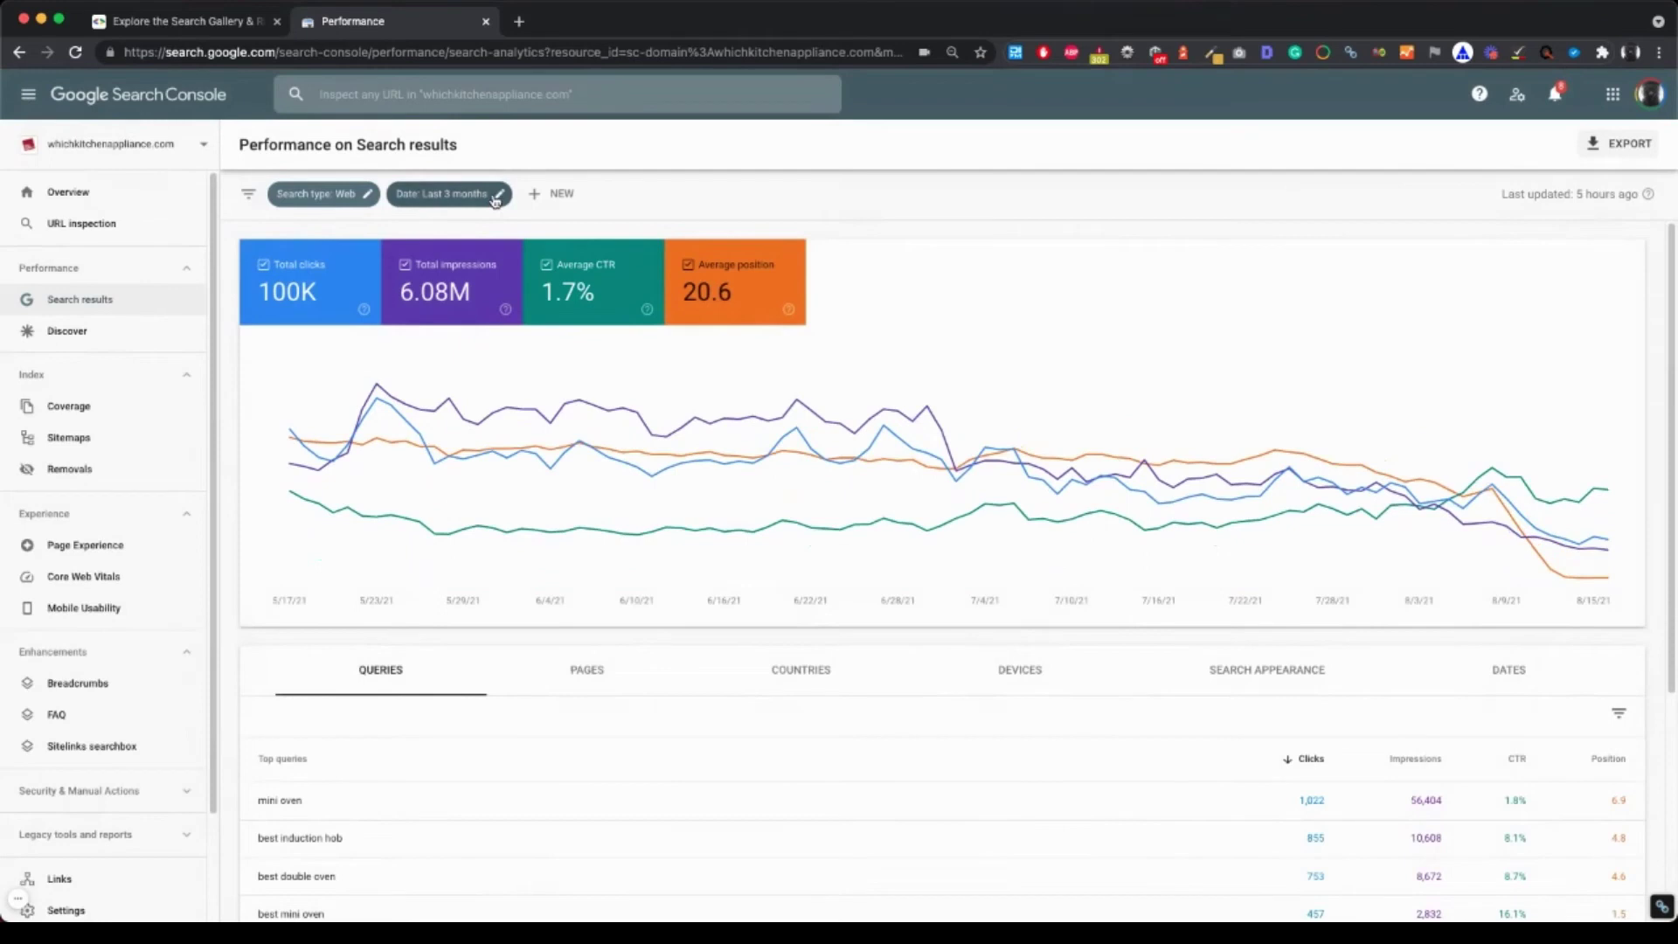
{"action": "left_click", "coordinate": [497, 195]}
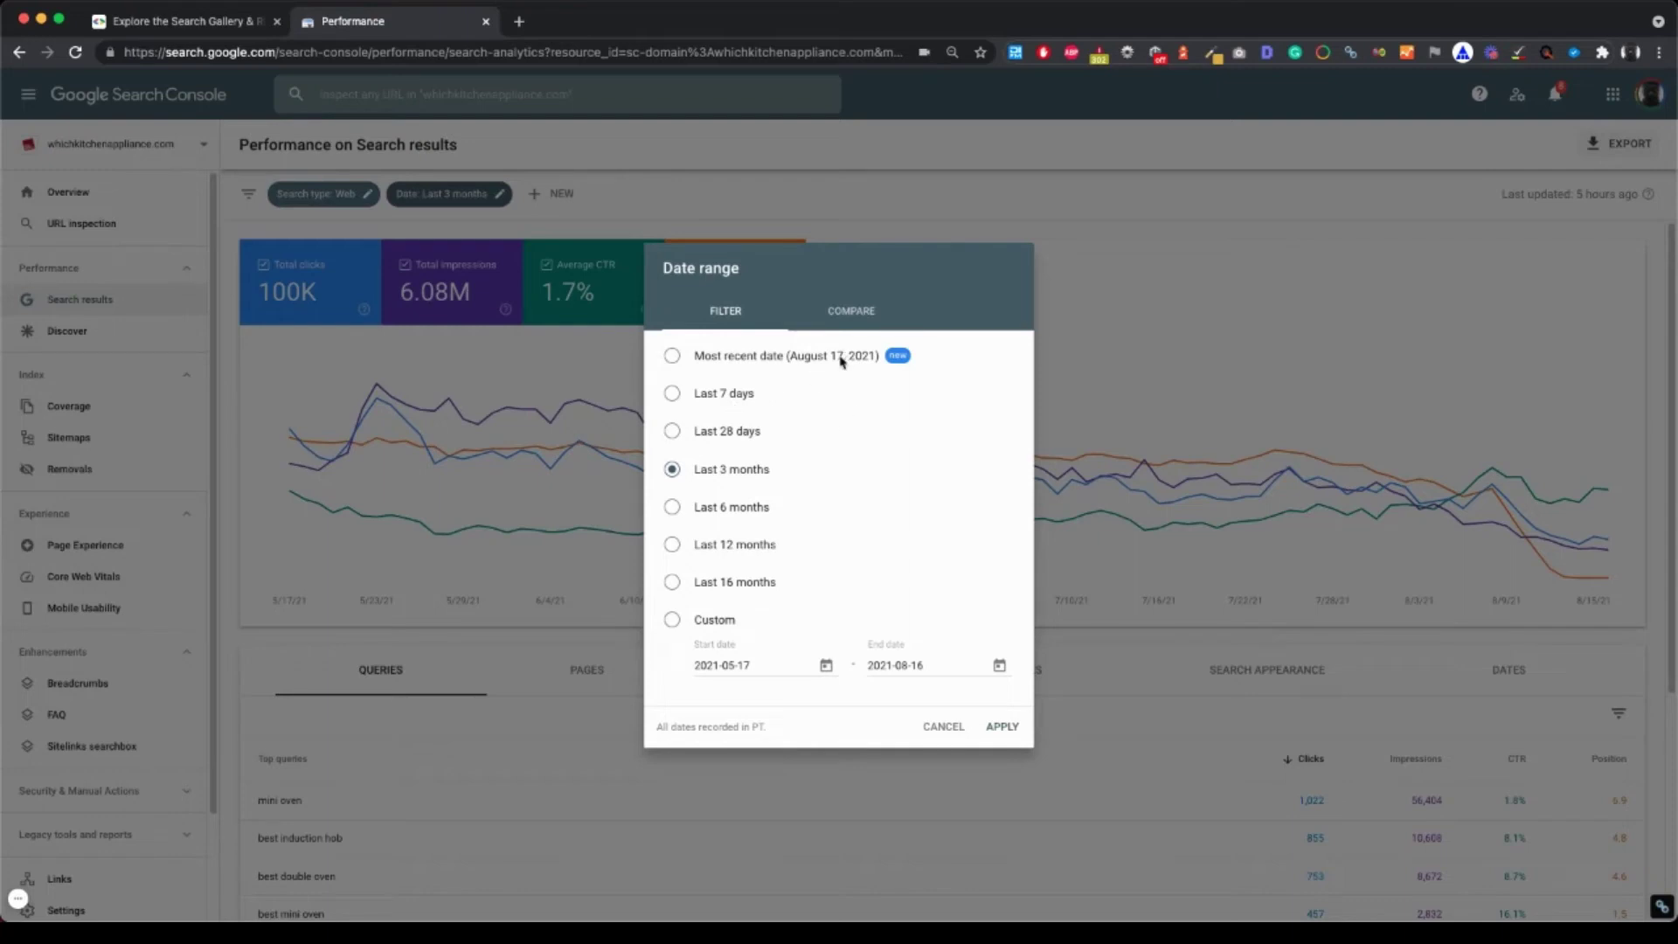
{"action": "left_click", "coordinate": [748, 435]}
{"action": "left_click", "coordinate": [1002, 727]}
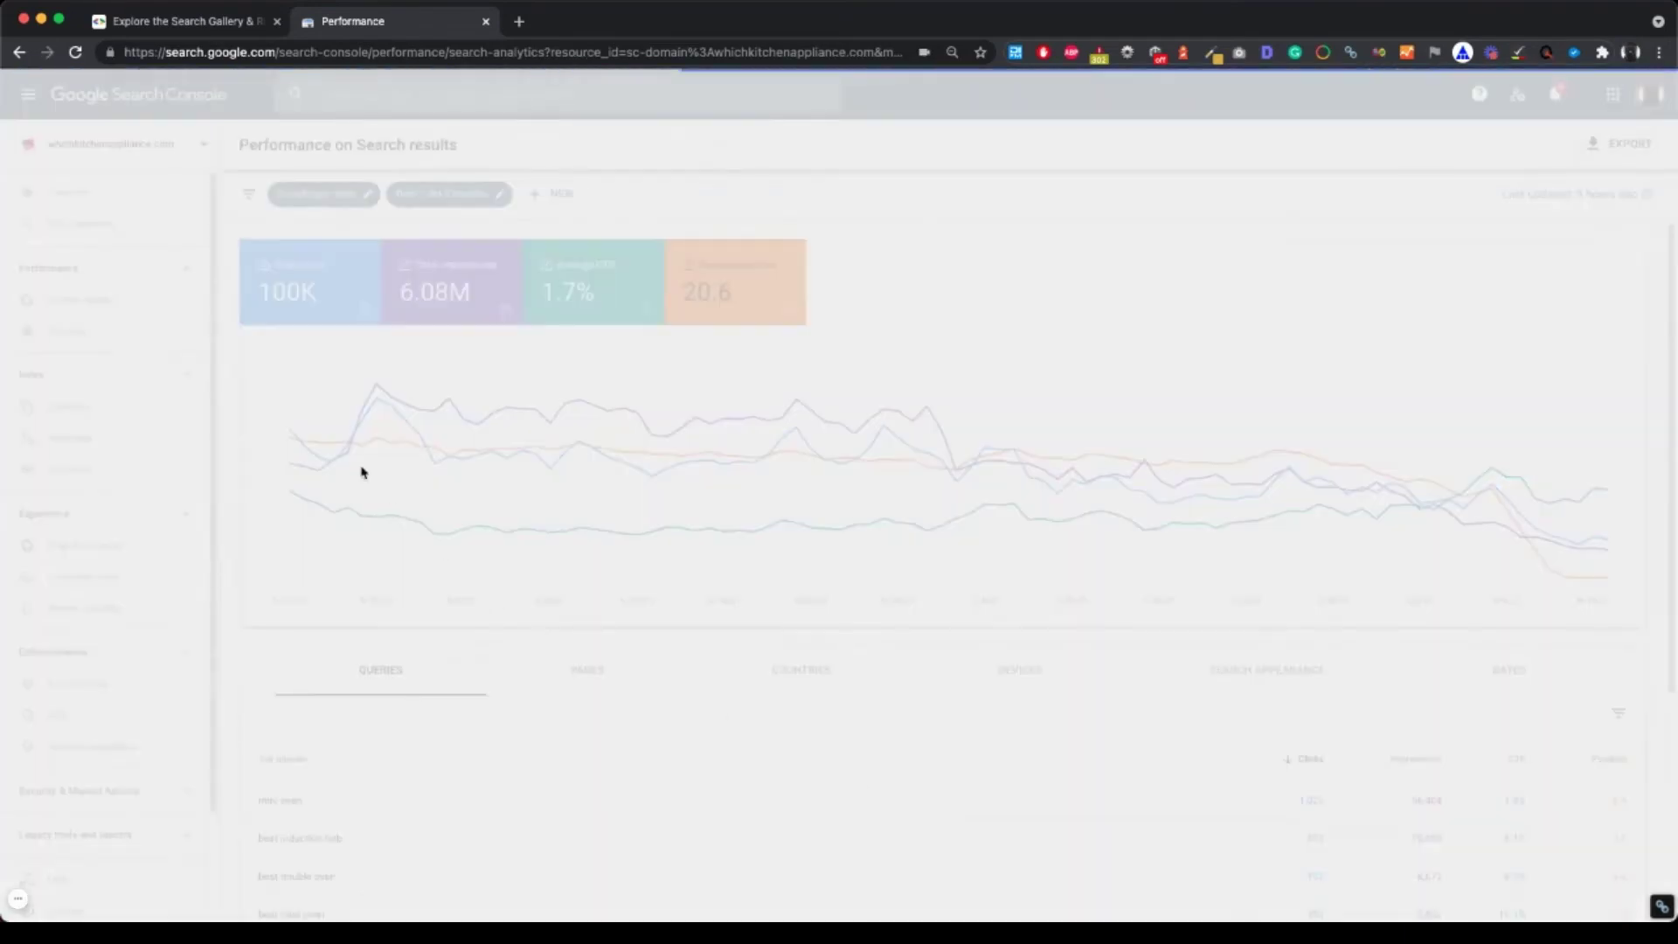
{"action": "scroll", "coordinate": [480, 834], "scroll_direction": "down", "scroll_amount": 4}
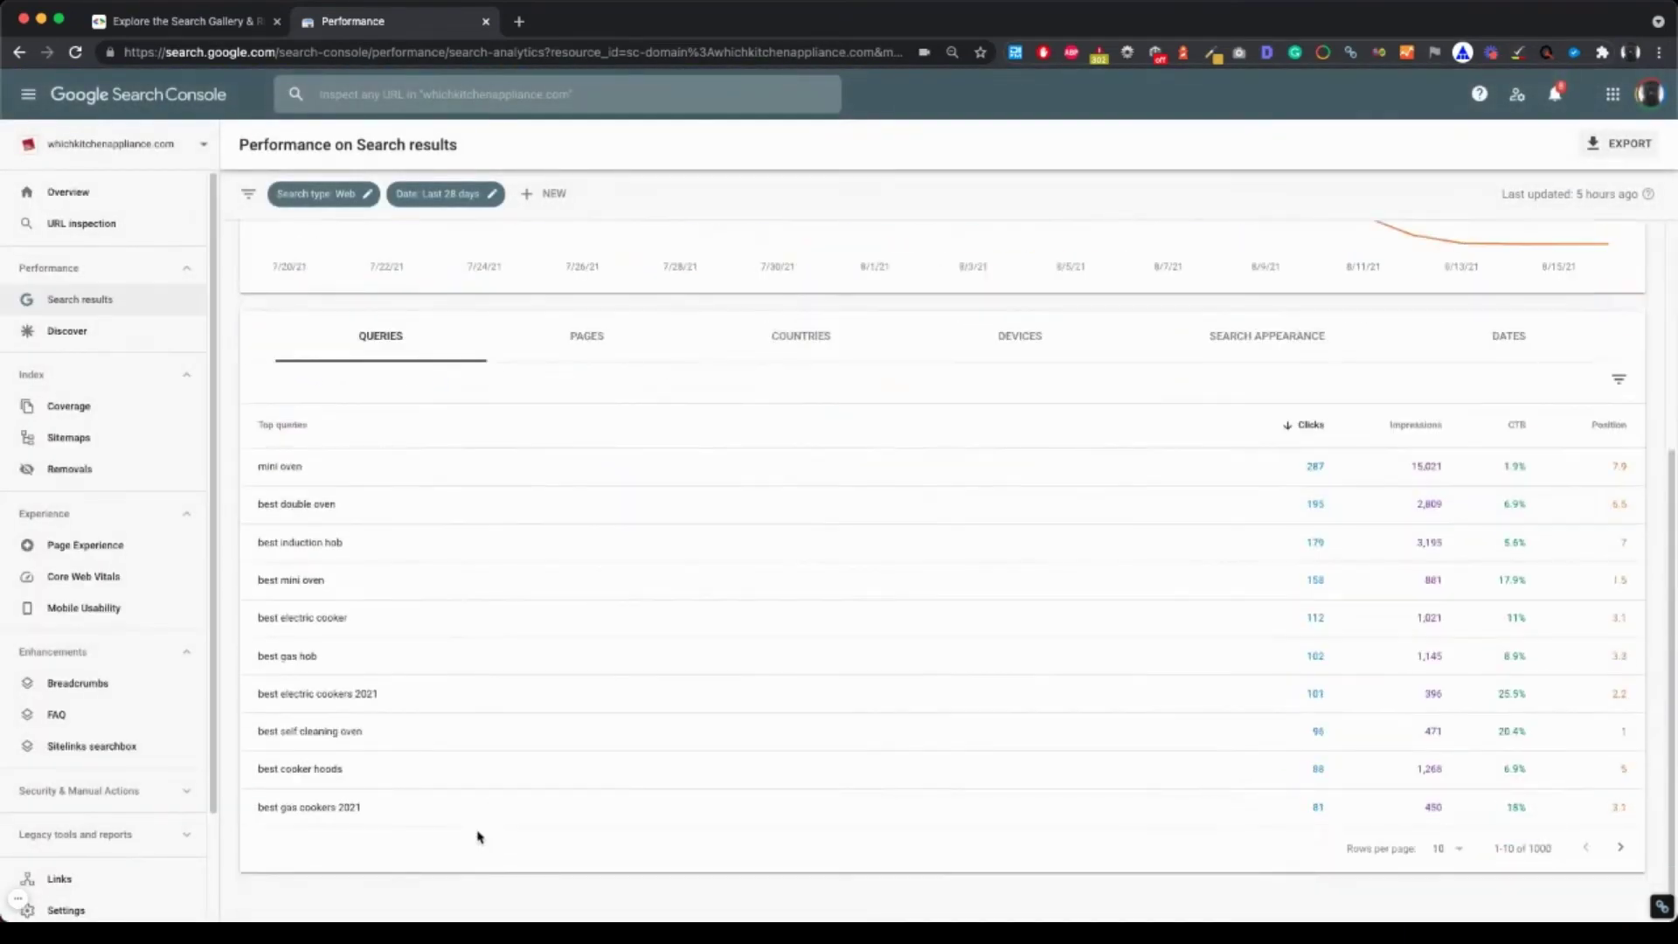
{"action": "scroll", "coordinate": [480, 831], "scroll_direction": "up", "scroll_amount": 4}
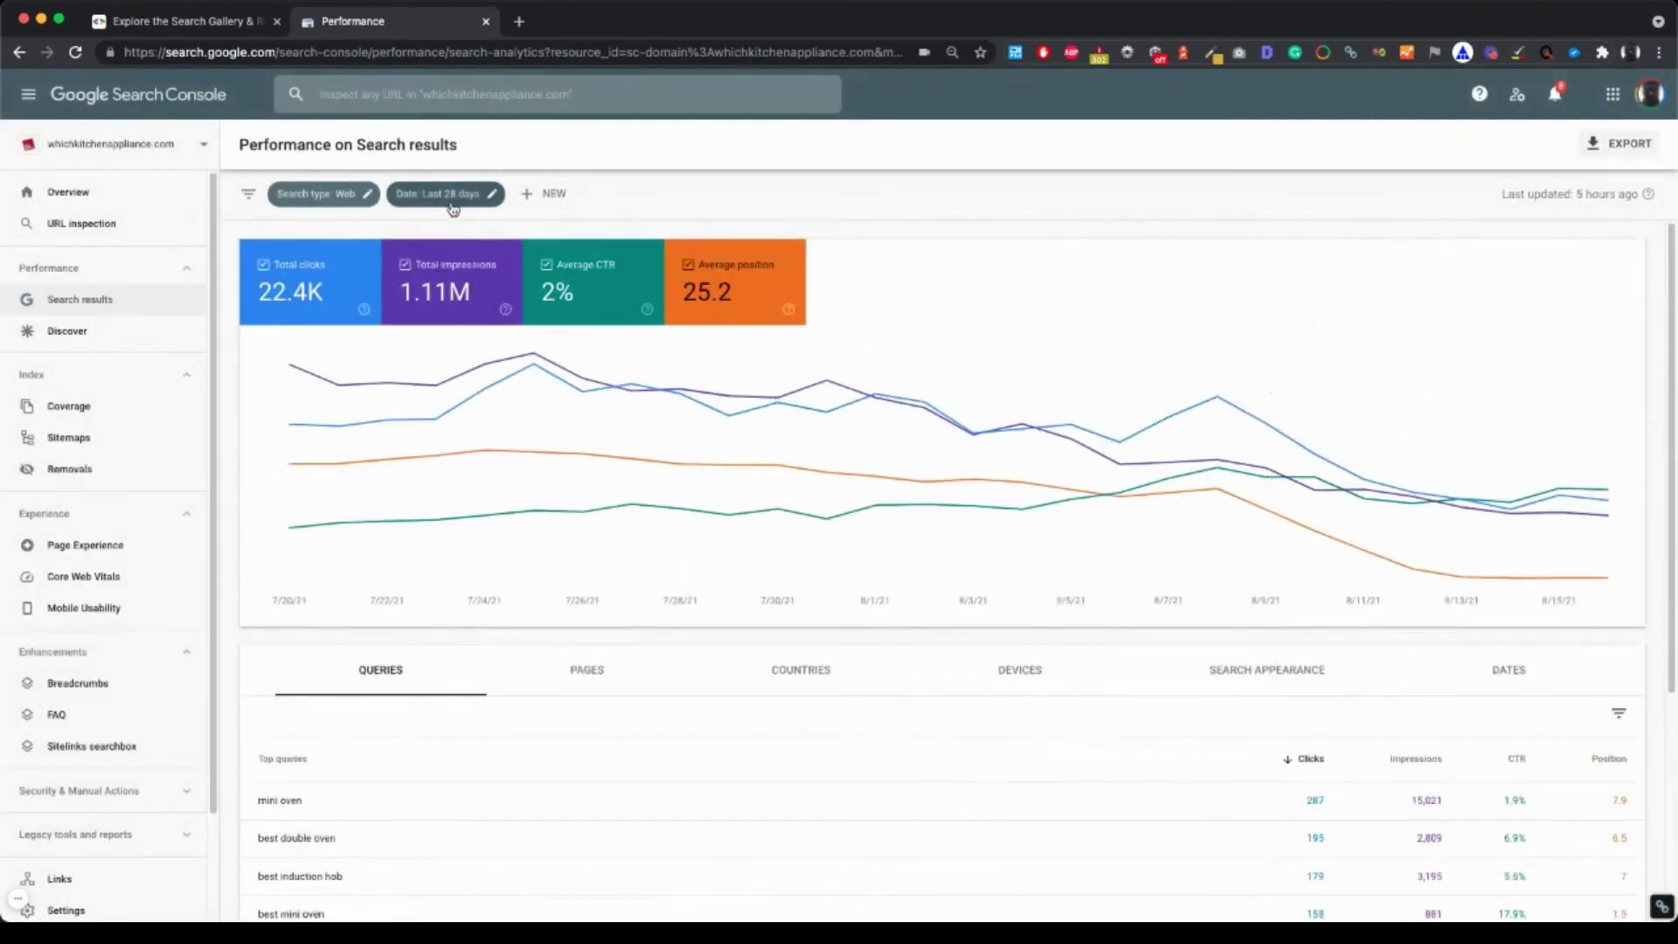
{"action": "scroll", "coordinate": [786, 561], "scroll_direction": "down", "scroll_amount": 4}
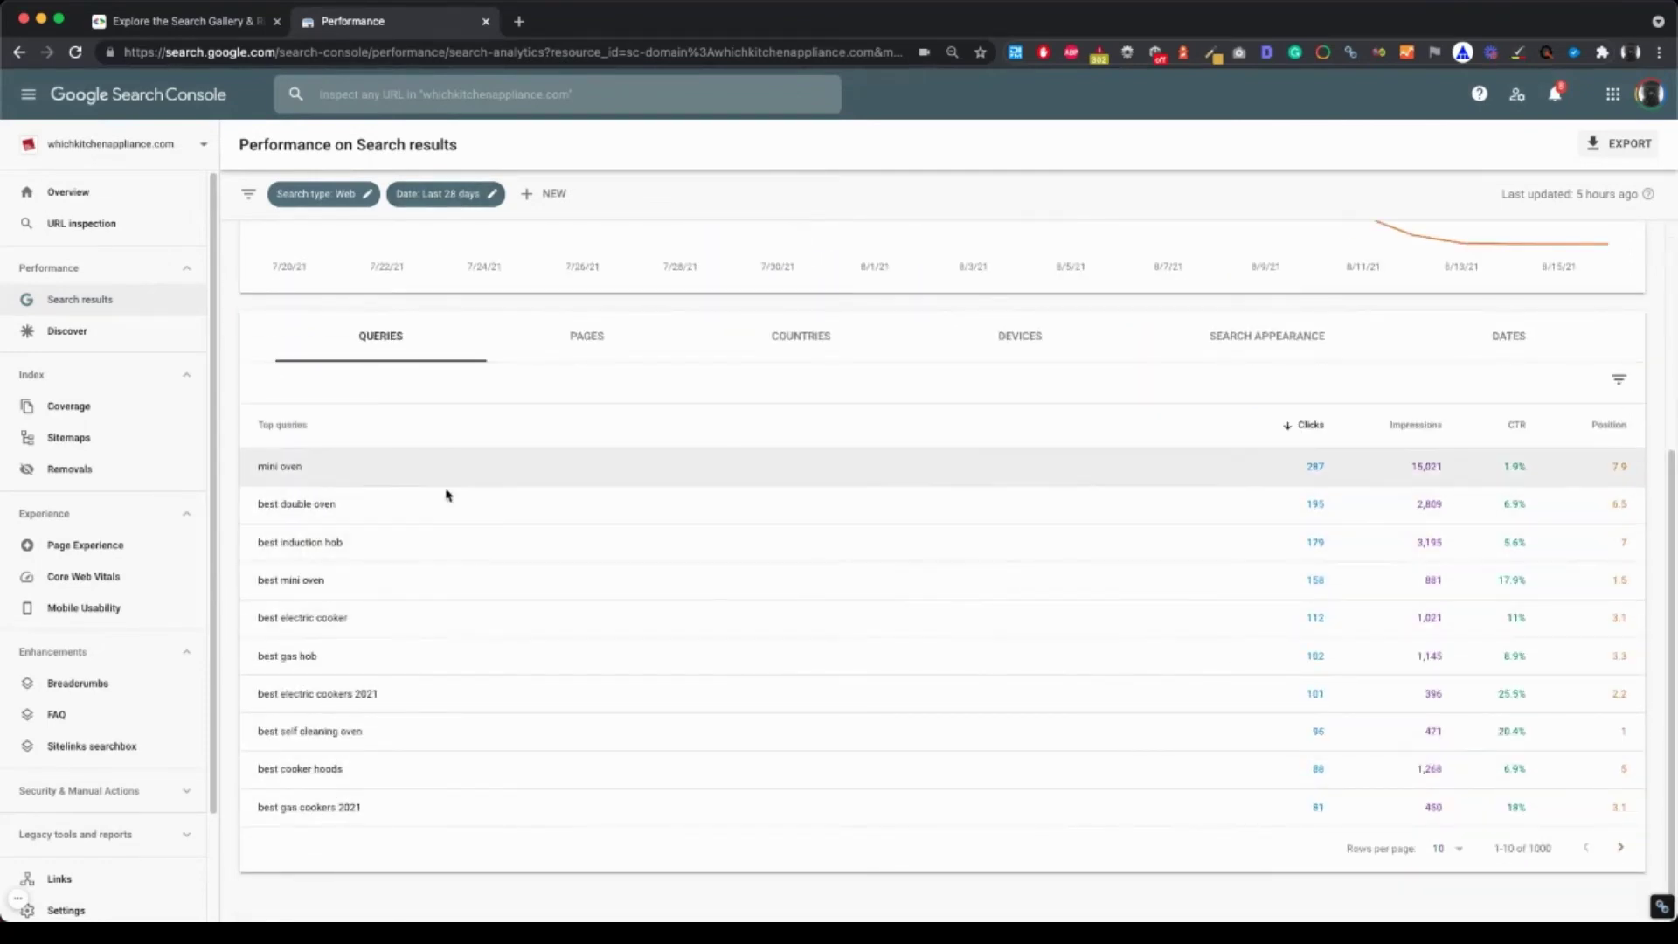
{"action": "scroll", "coordinate": [554, 696], "scroll_direction": "up", "scroll_amount": 4}
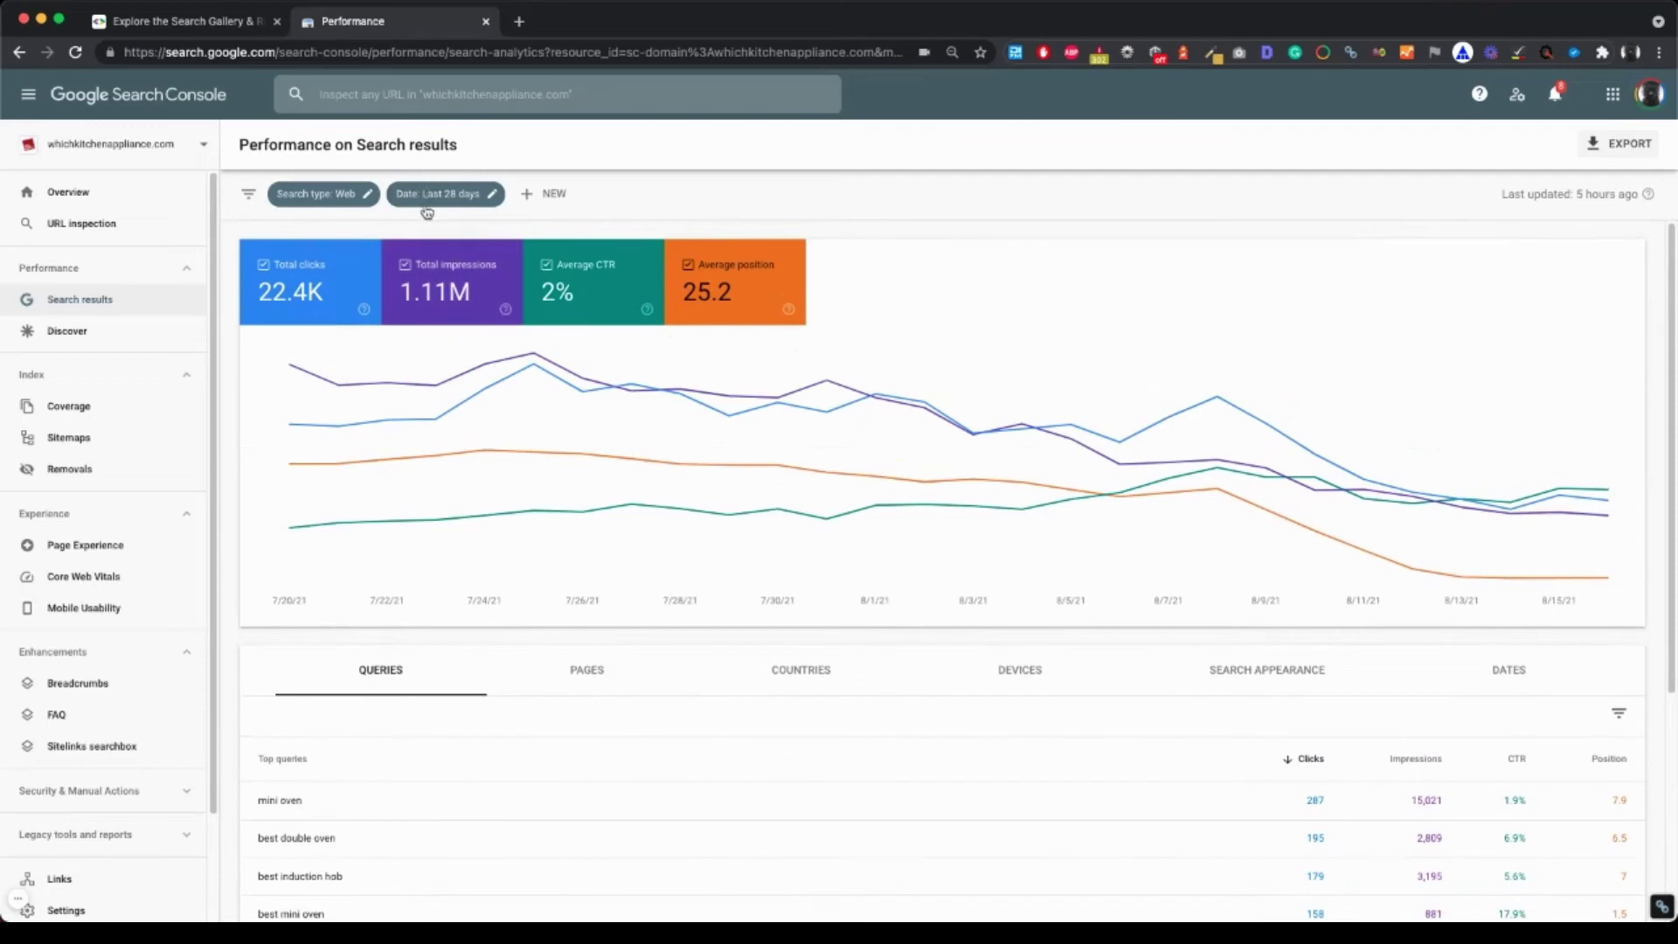
- Change the date range to Last 7 days and break the results down by Pages
{"action": "left_click", "coordinate": [439, 193]}
{"action": "left_click", "coordinate": [707, 394]}
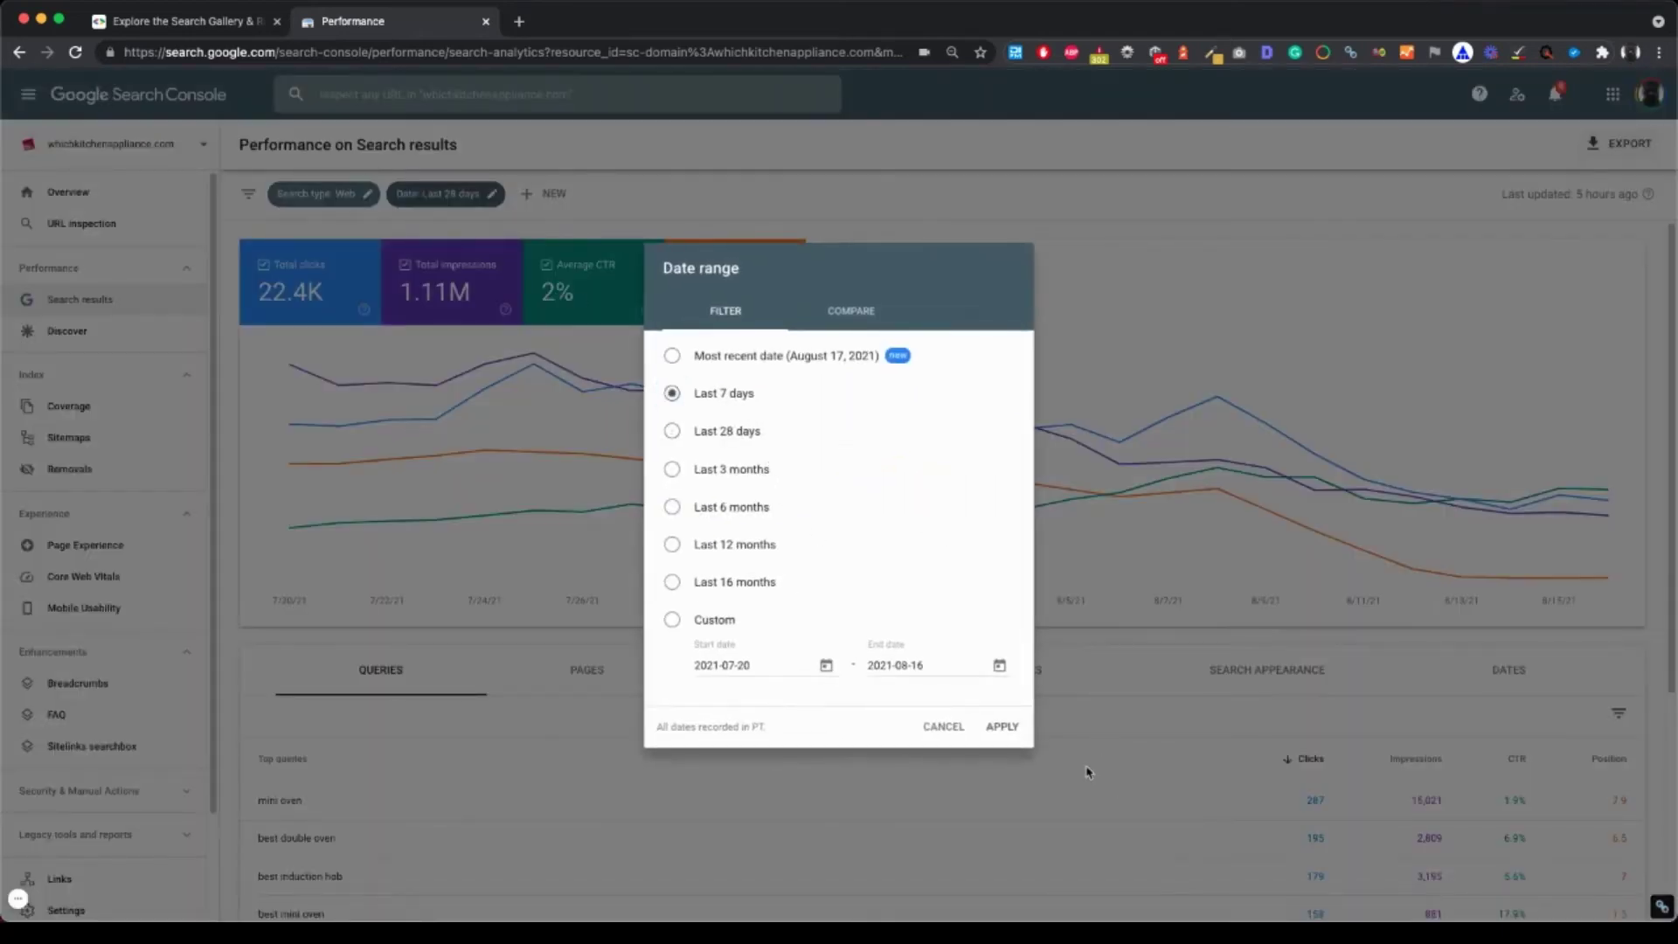
{"action": "left_click", "coordinate": [1003, 726]}
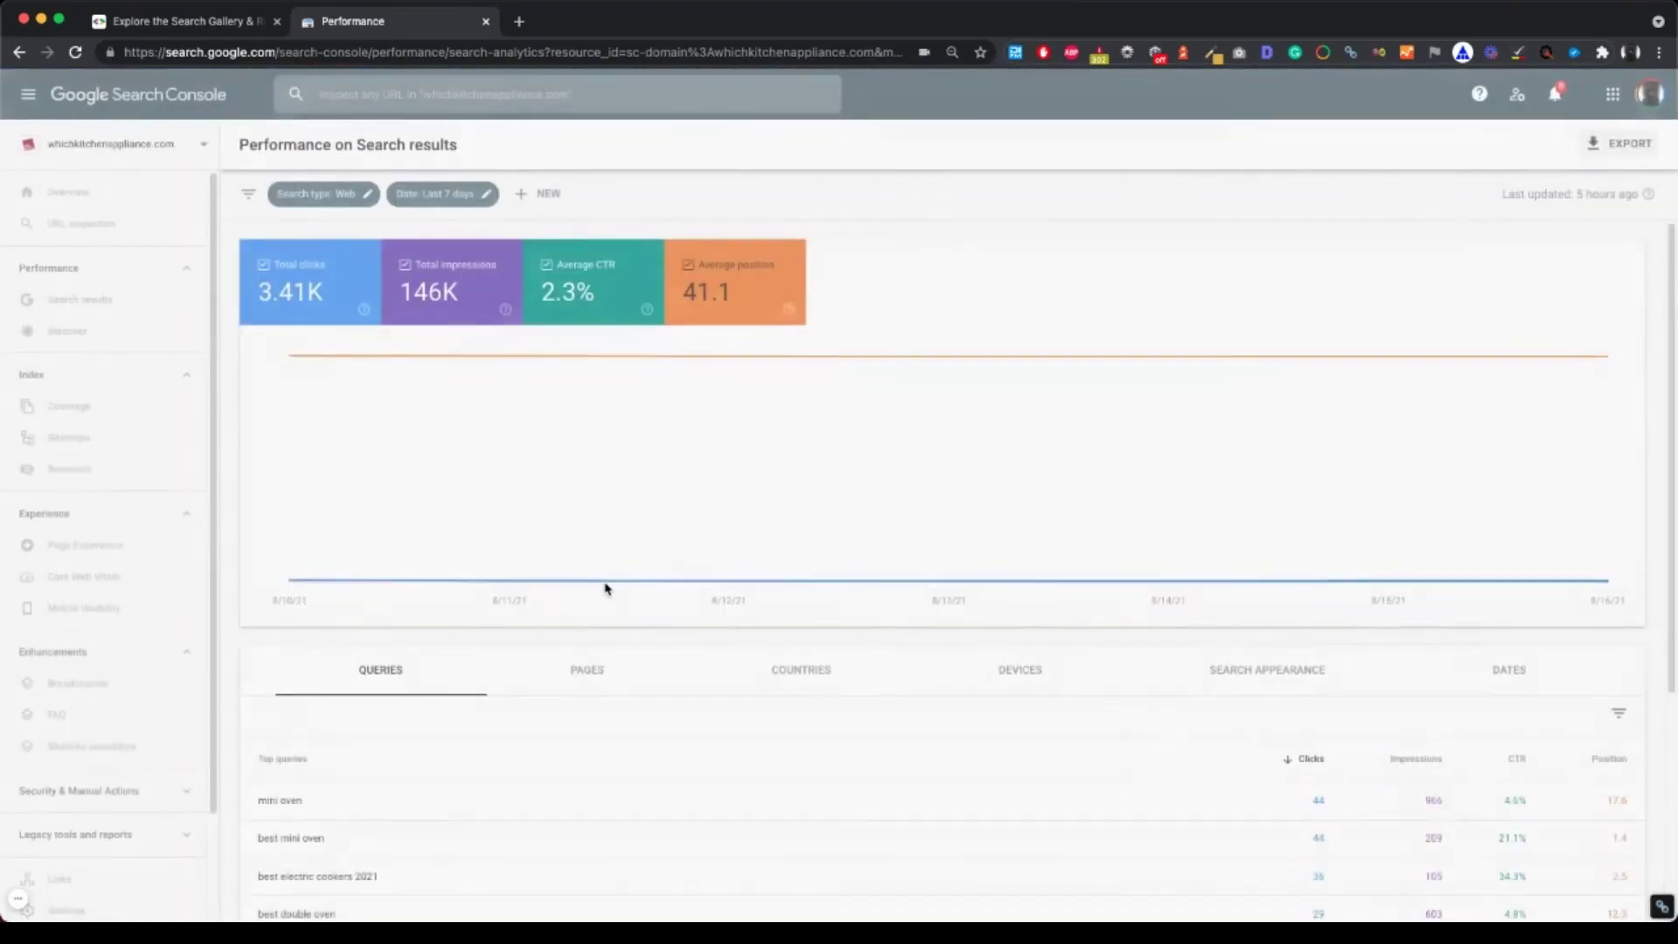
{"action": "scroll", "coordinate": [603, 599], "scroll_direction": "down", "scroll_amount": 3}
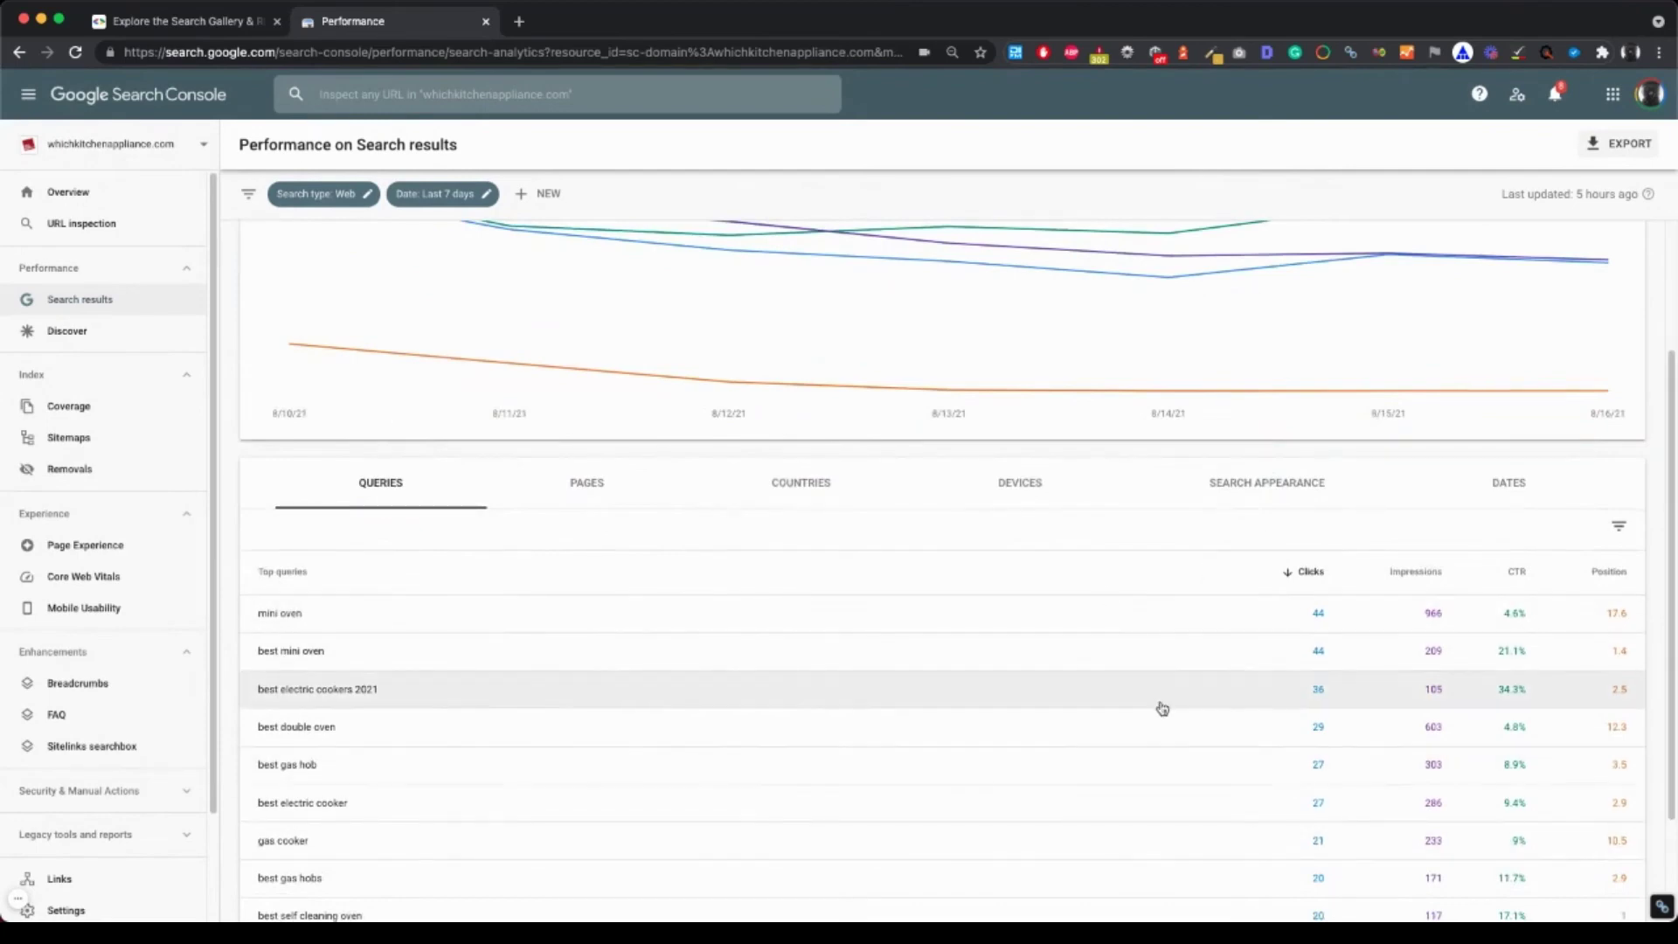
{"action": "scroll", "coordinate": [1154, 629], "scroll_direction": "down", "scroll_amount": 2}
{"action": "scroll", "coordinate": [1127, 612], "scroll_direction": "up", "scroll_amount": 5}
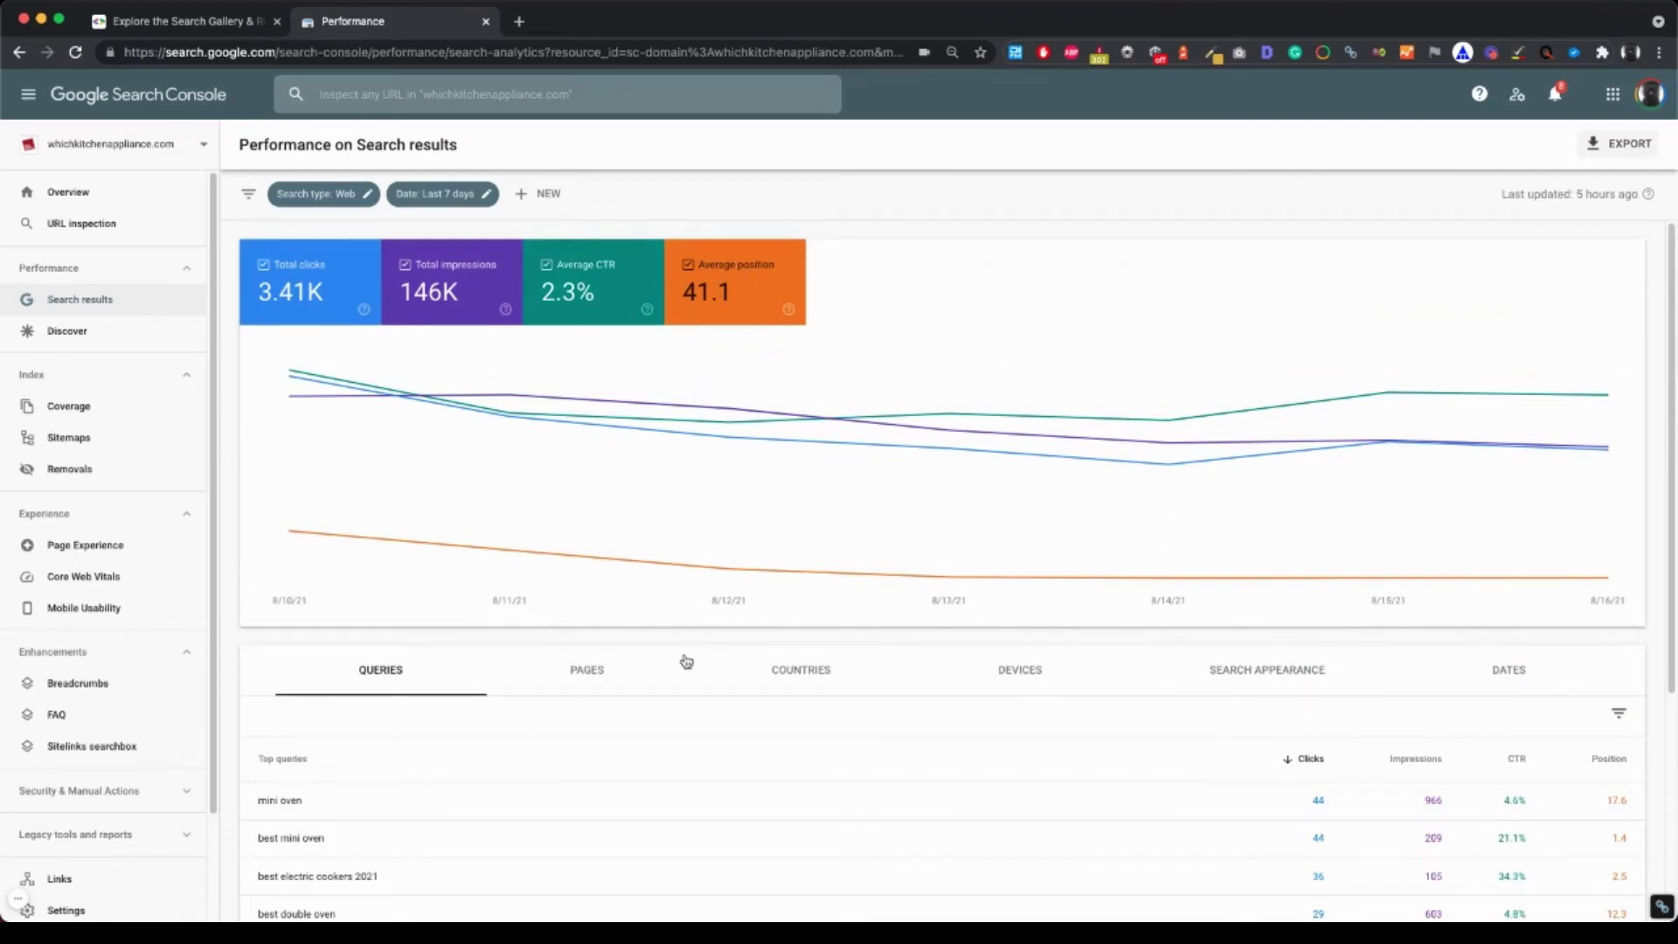
{"action": "left_click", "coordinate": [617, 677]}
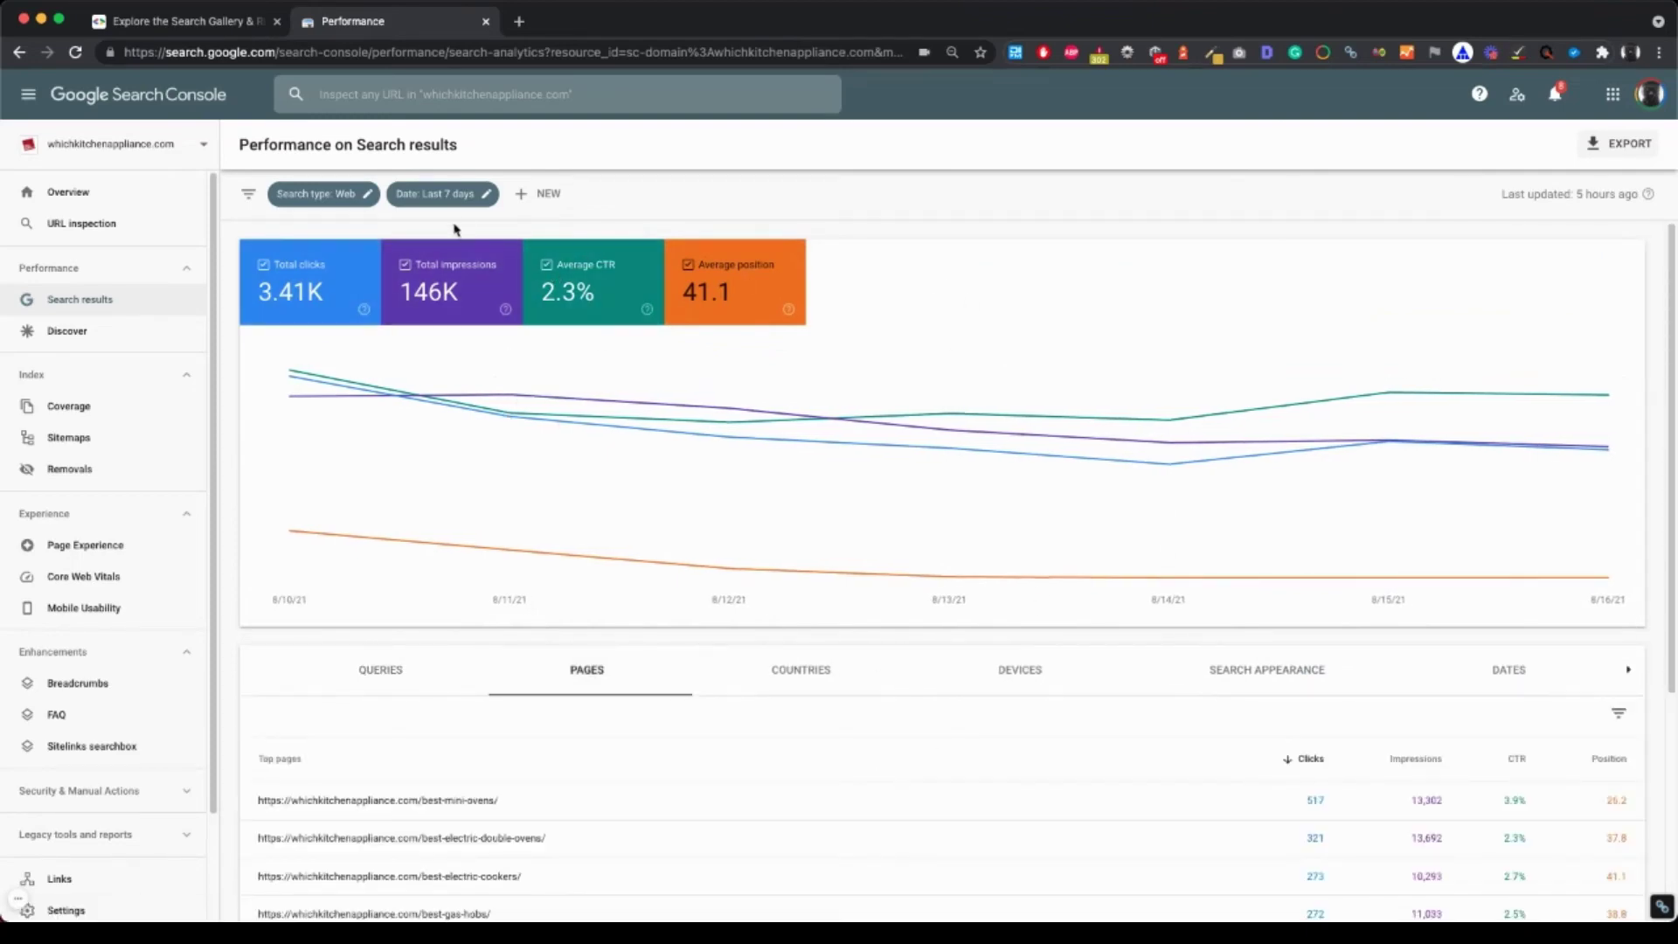
- Preview the Compare date options, cancel without changes, and review the 7-day Queries table
{"action": "left_click", "coordinate": [466, 194]}
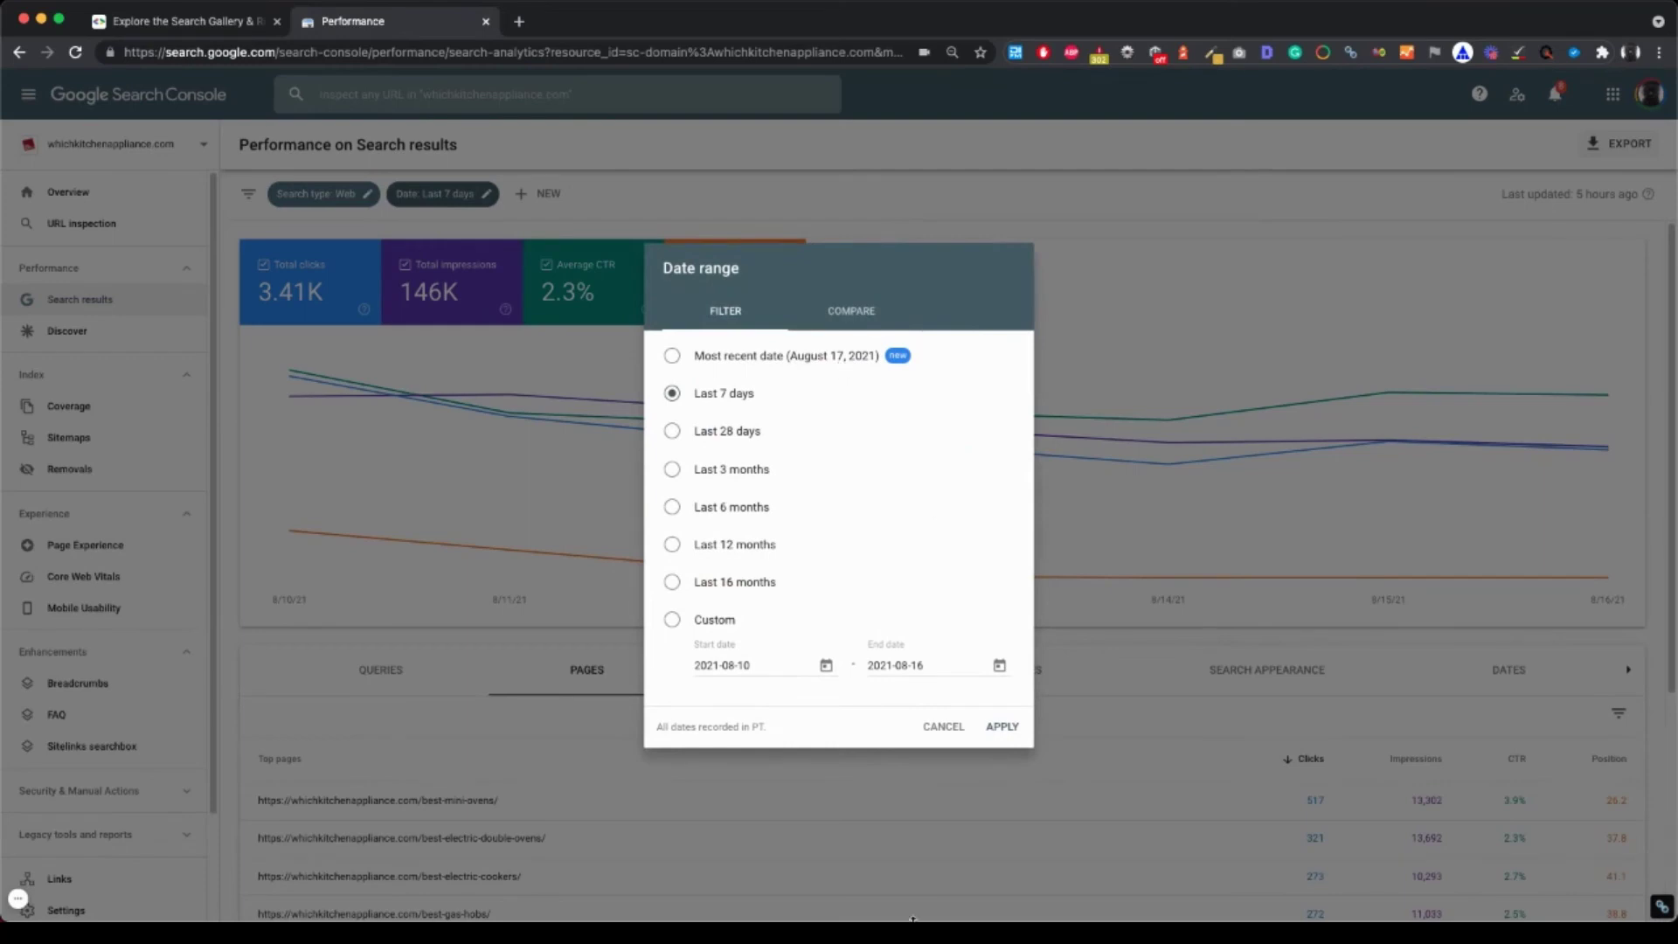
{"action": "left_click", "coordinate": [857, 317]}
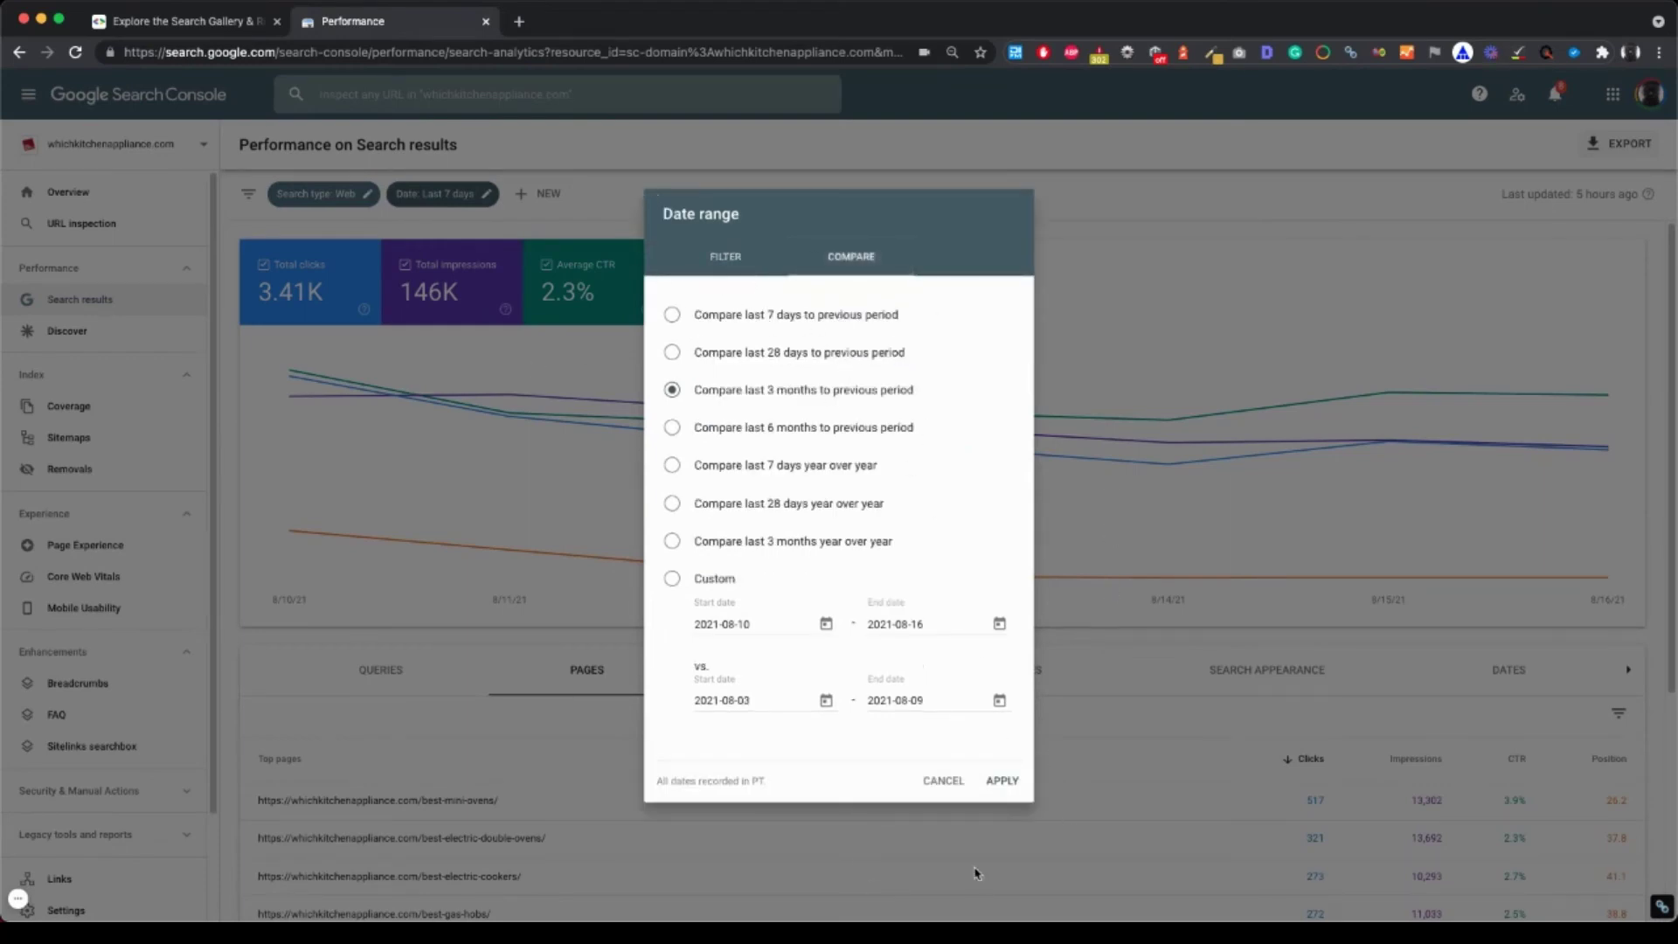
{"action": "left_click", "coordinate": [942, 779]}
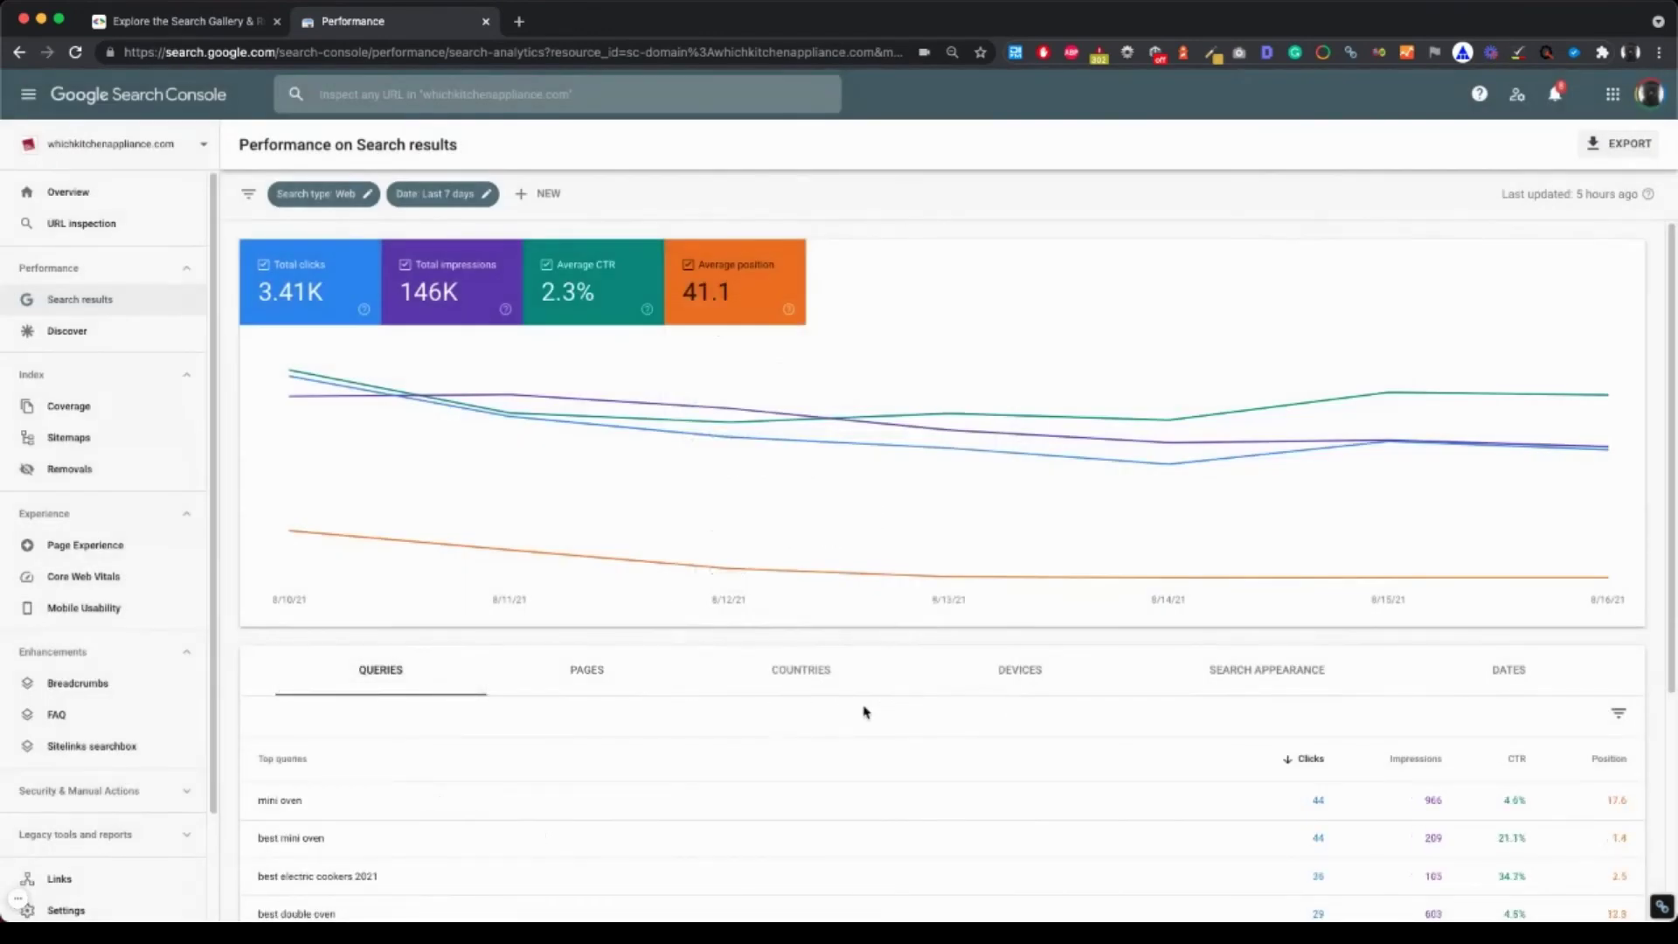
{"action": "scroll", "coordinate": [1249, 550], "scroll_direction": "down", "scroll_amount": 5}
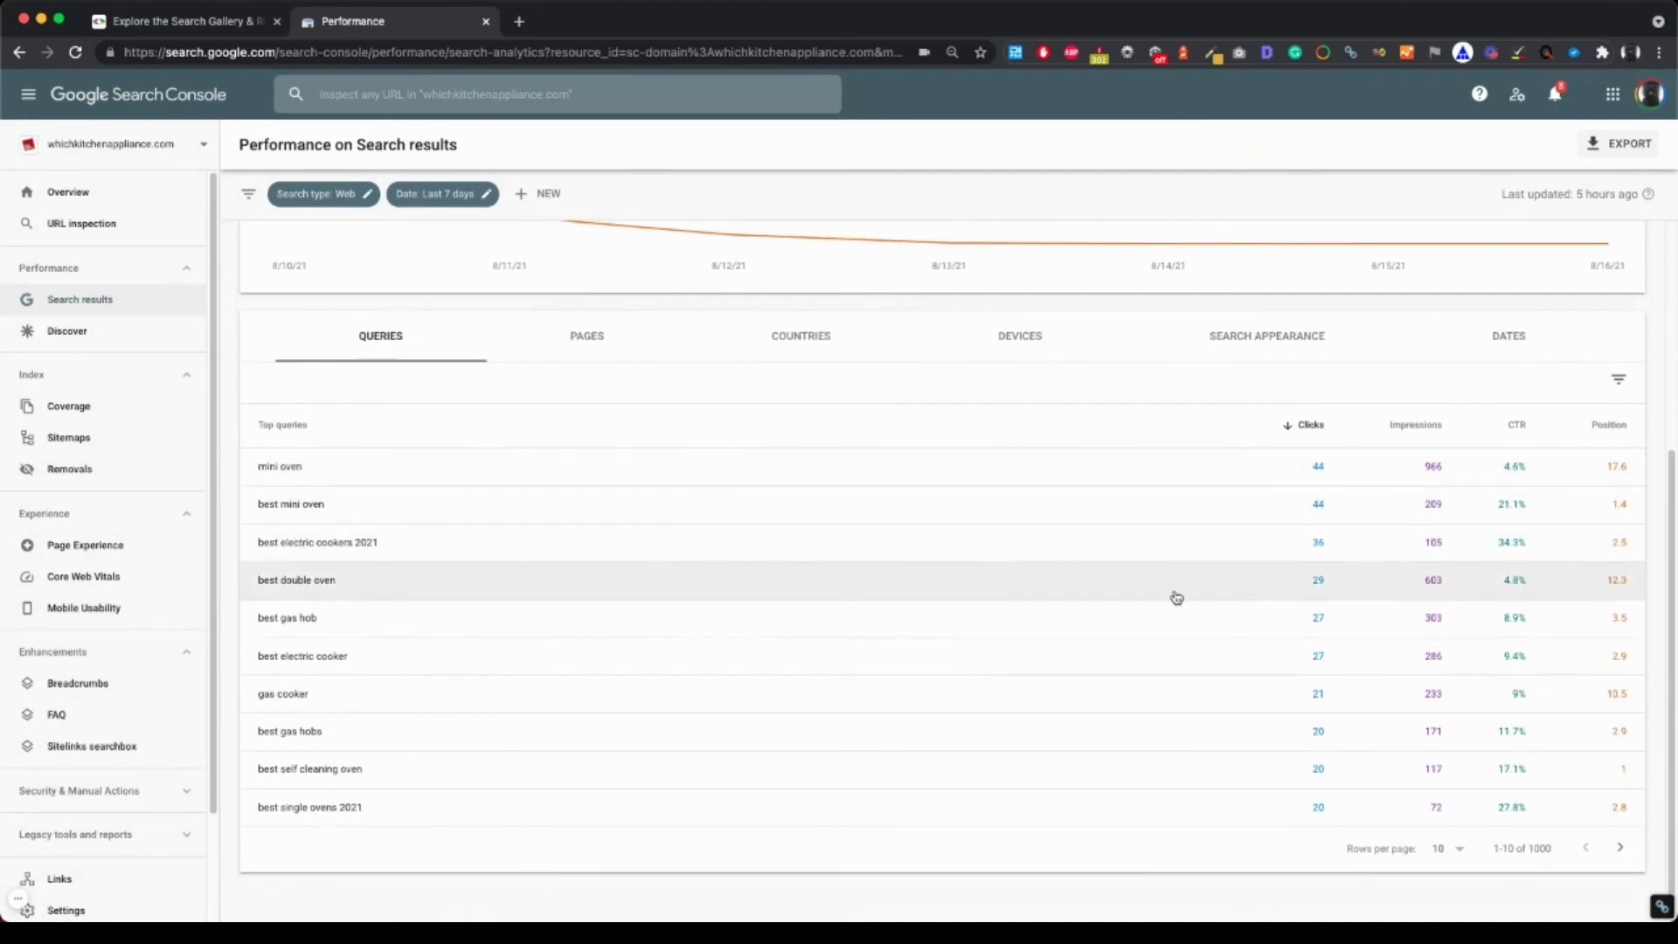
{"action": "scroll", "coordinate": [817, 559], "scroll_direction": "up", "scroll_amount": 1}
{"action": "scroll", "coordinate": [817, 559], "scroll_direction": "up", "scroll_amount": 4}
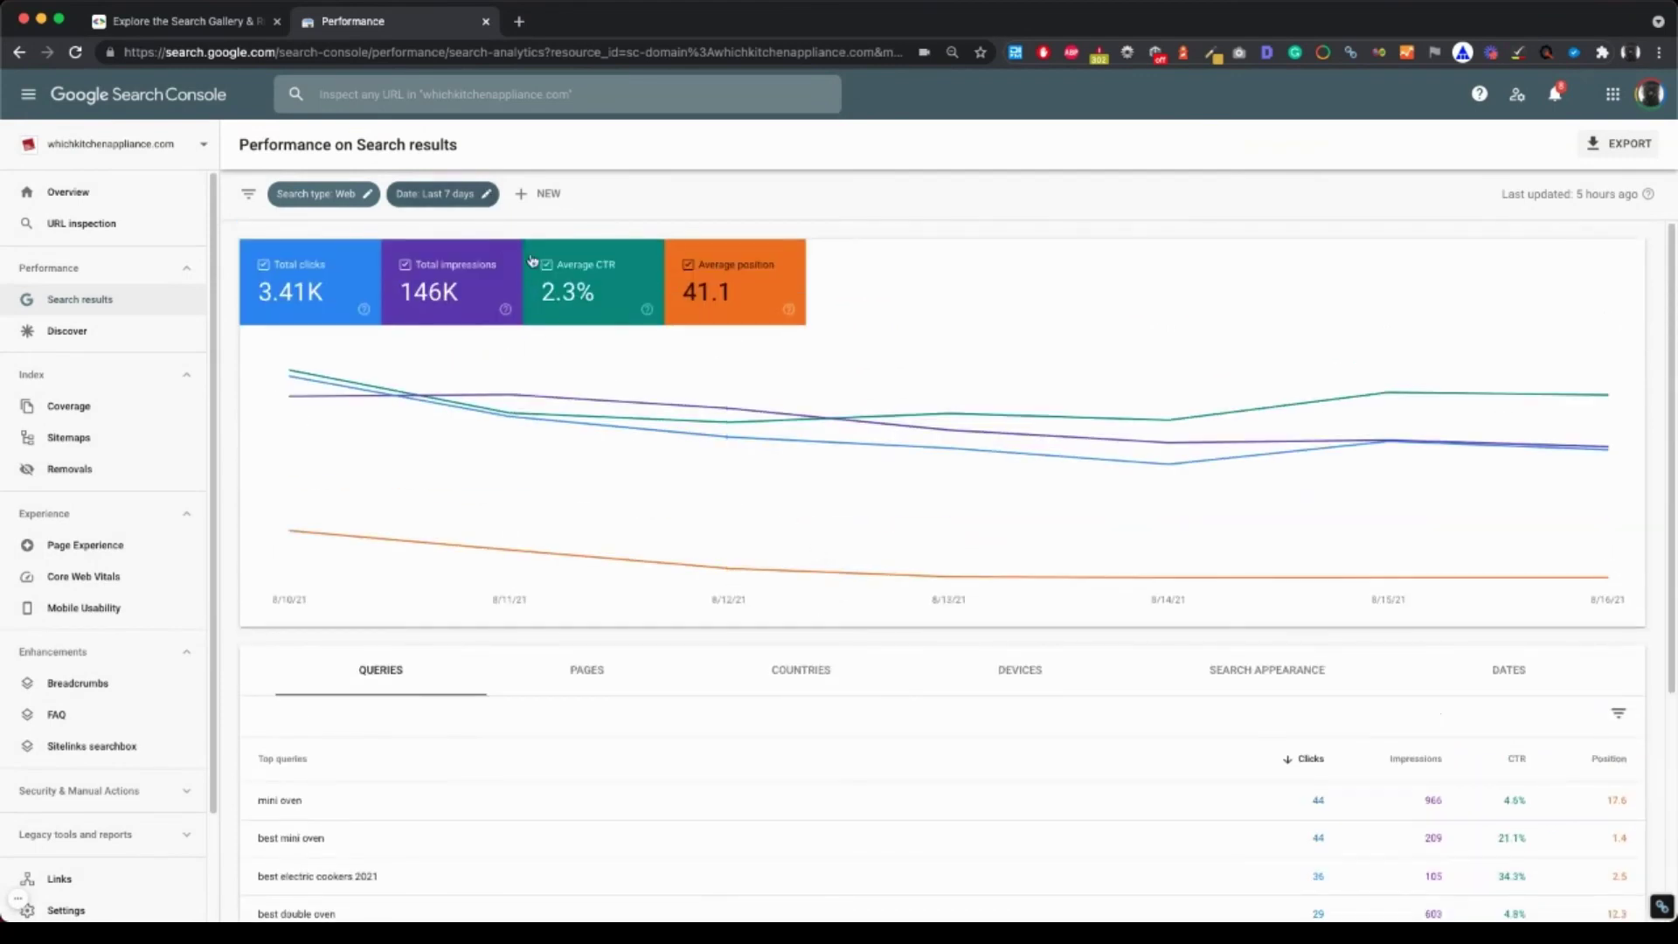
{"action": "scroll", "coordinate": [671, 830], "scroll_direction": "down", "scroll_amount": 2}
{"action": "scroll", "coordinate": [671, 830], "scroll_direction": "down", "scroll_amount": 3}
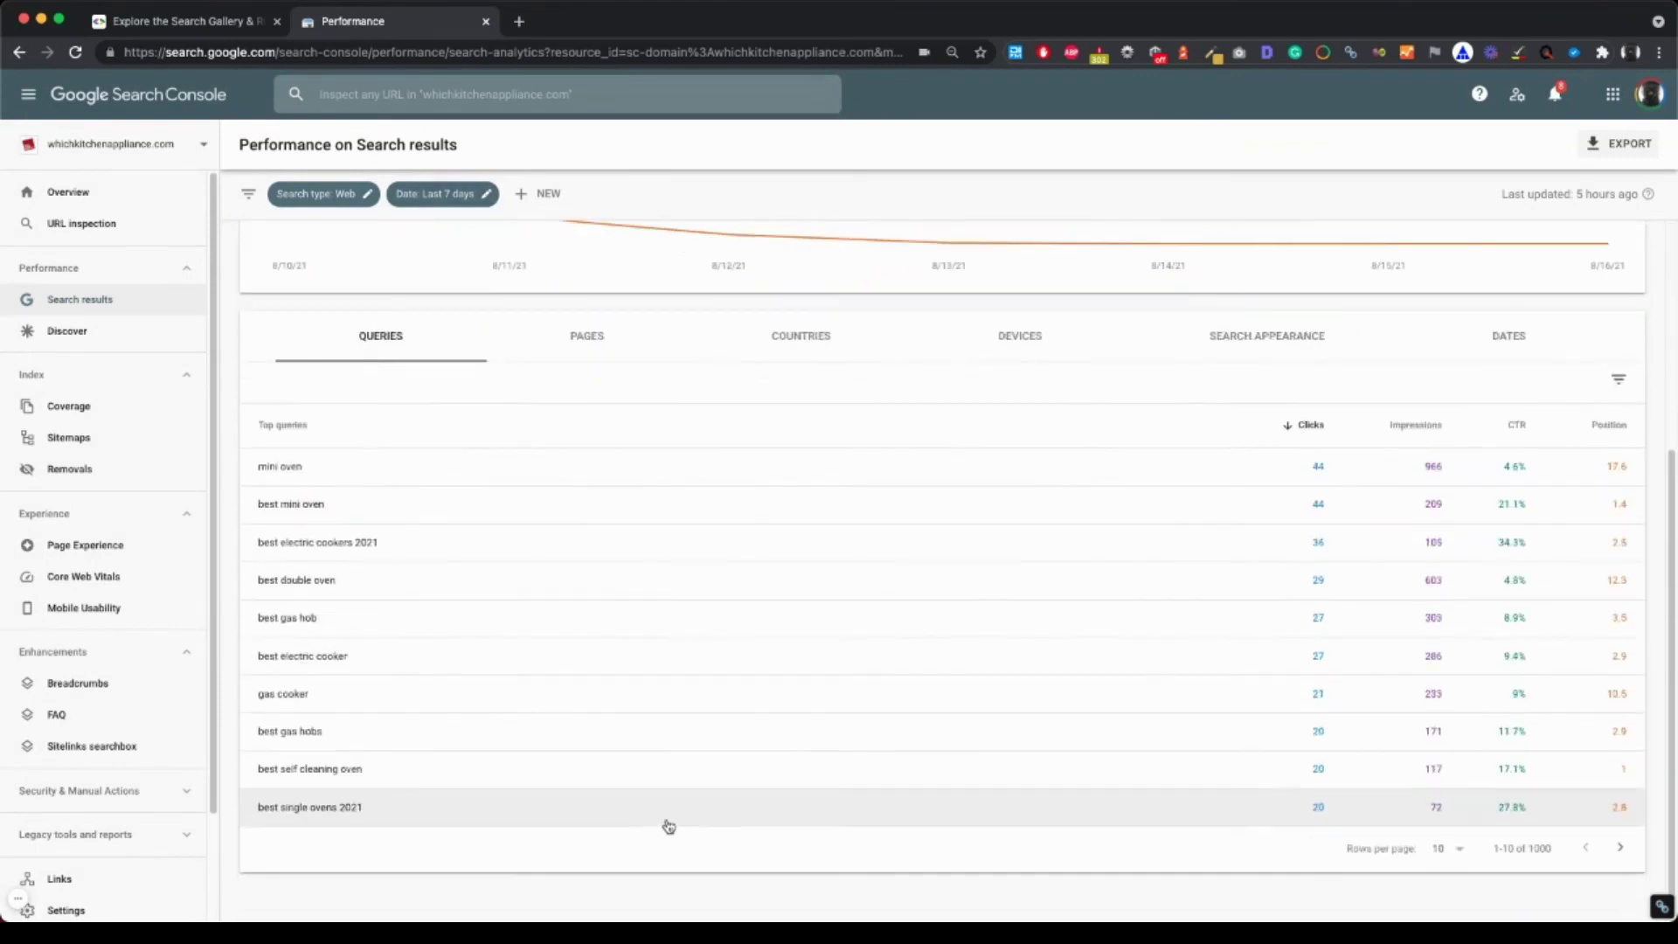
- Change the date range from Last 7 days to Last 3 months and scroll to the Queries table
{"action": "left_click", "coordinate": [469, 208]}
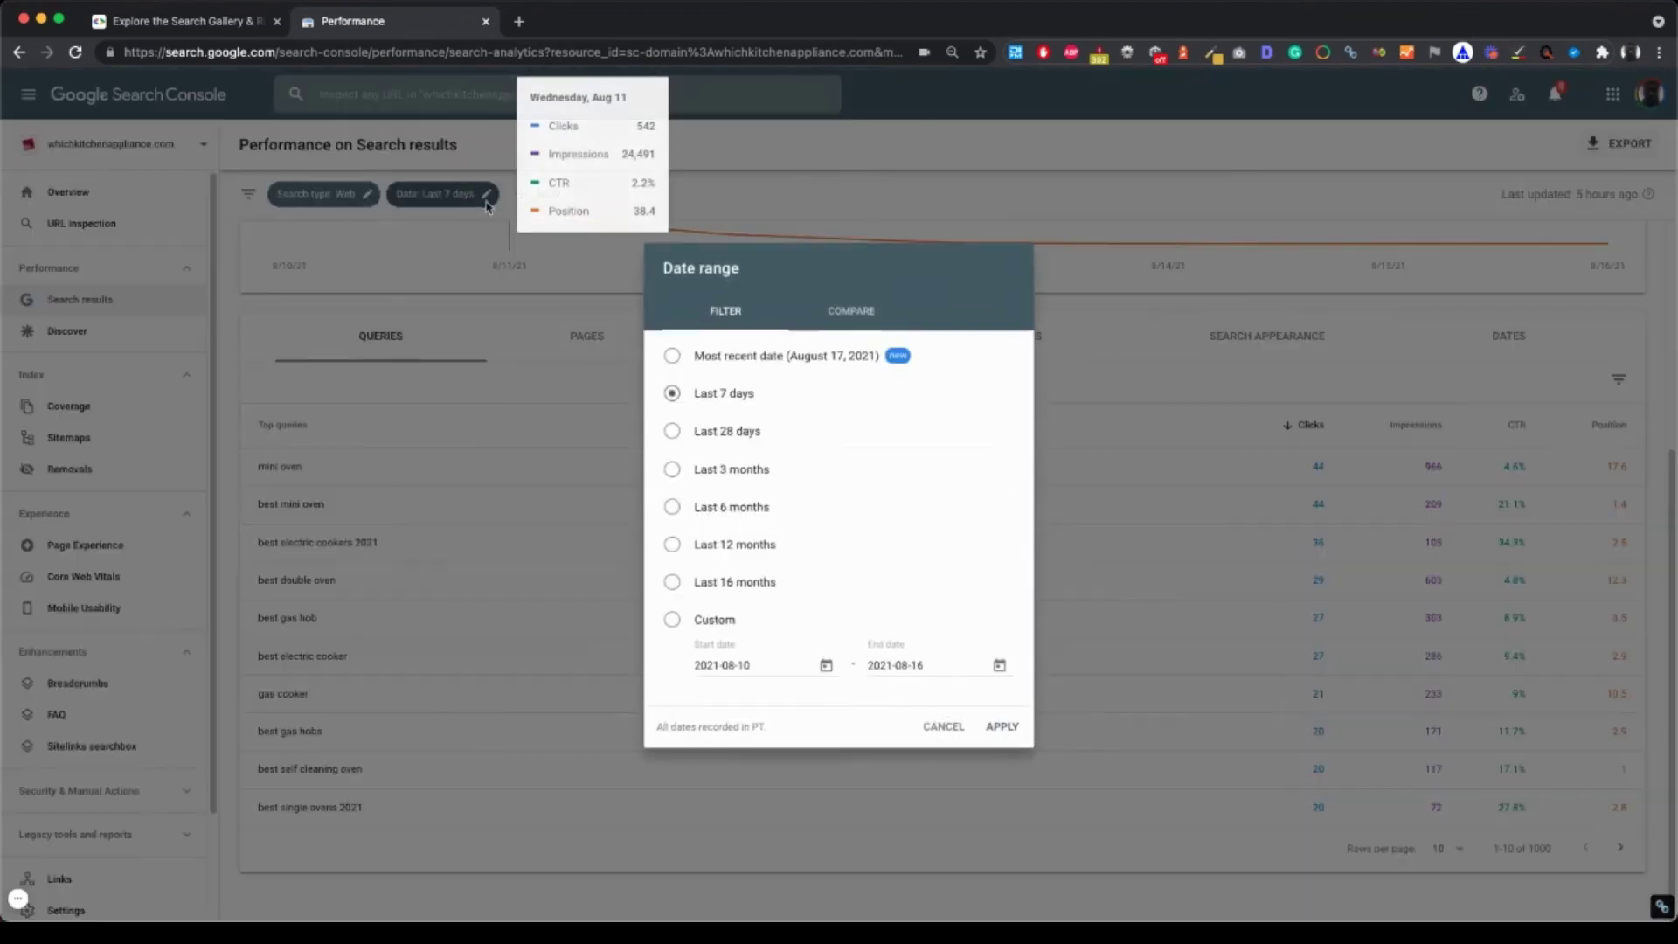
{"action": "left_click", "coordinate": [763, 474]}
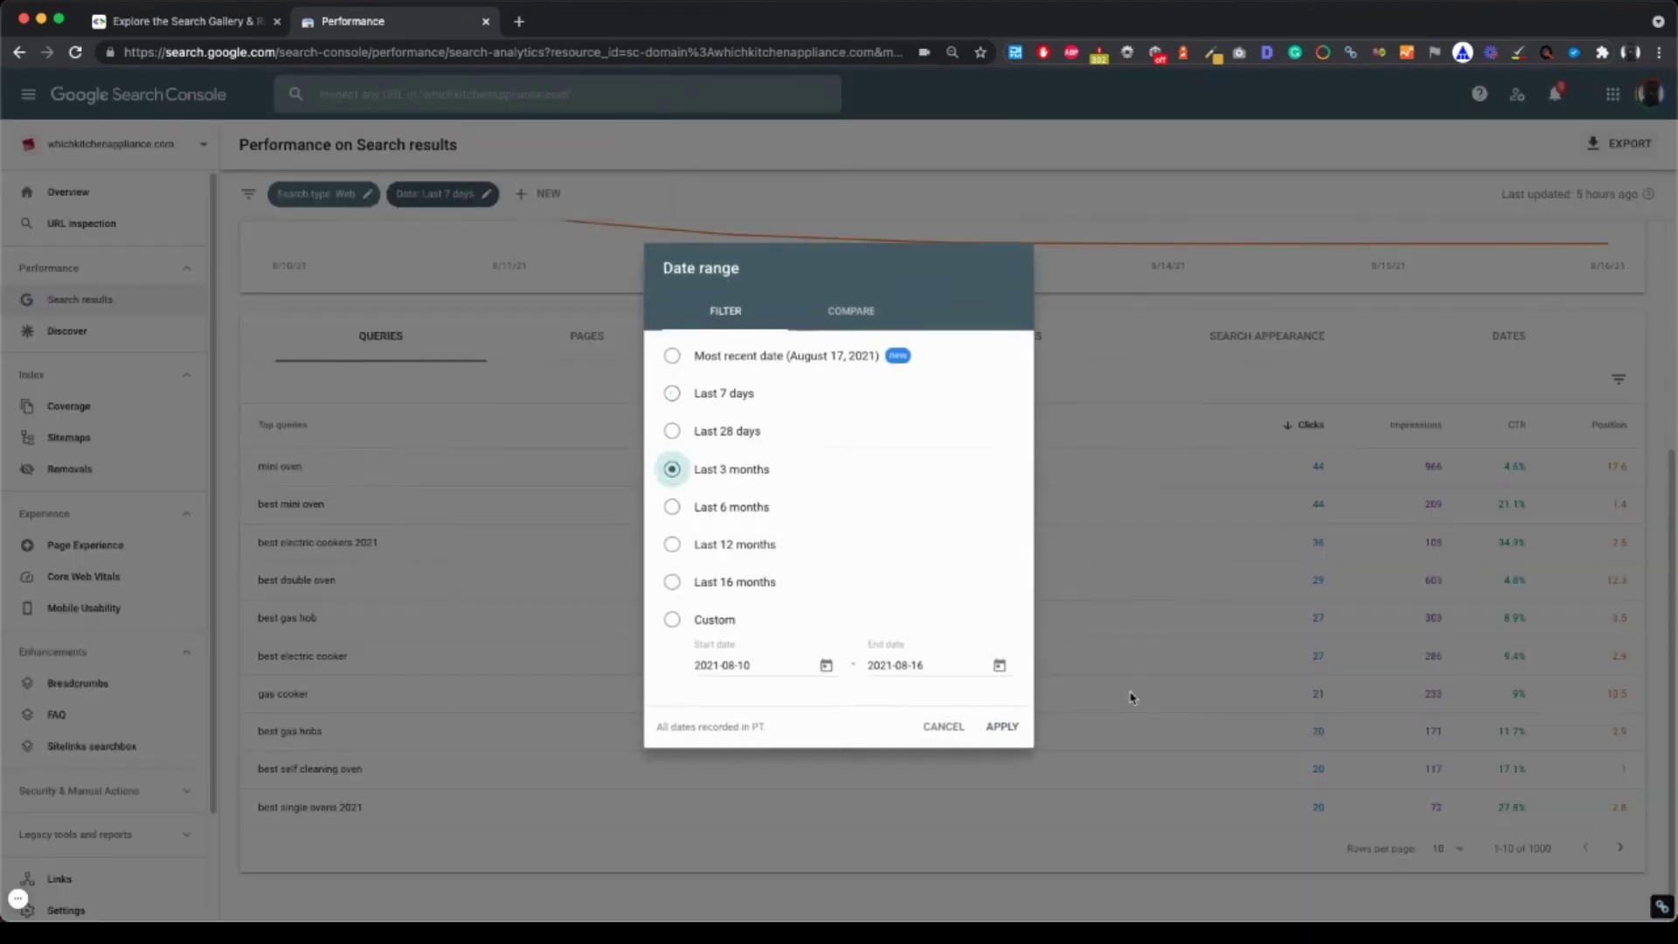
{"action": "left_click", "coordinate": [1014, 727]}
{"action": "scroll", "coordinate": [655, 402], "scroll_direction": "down", "scroll_amount": 4}
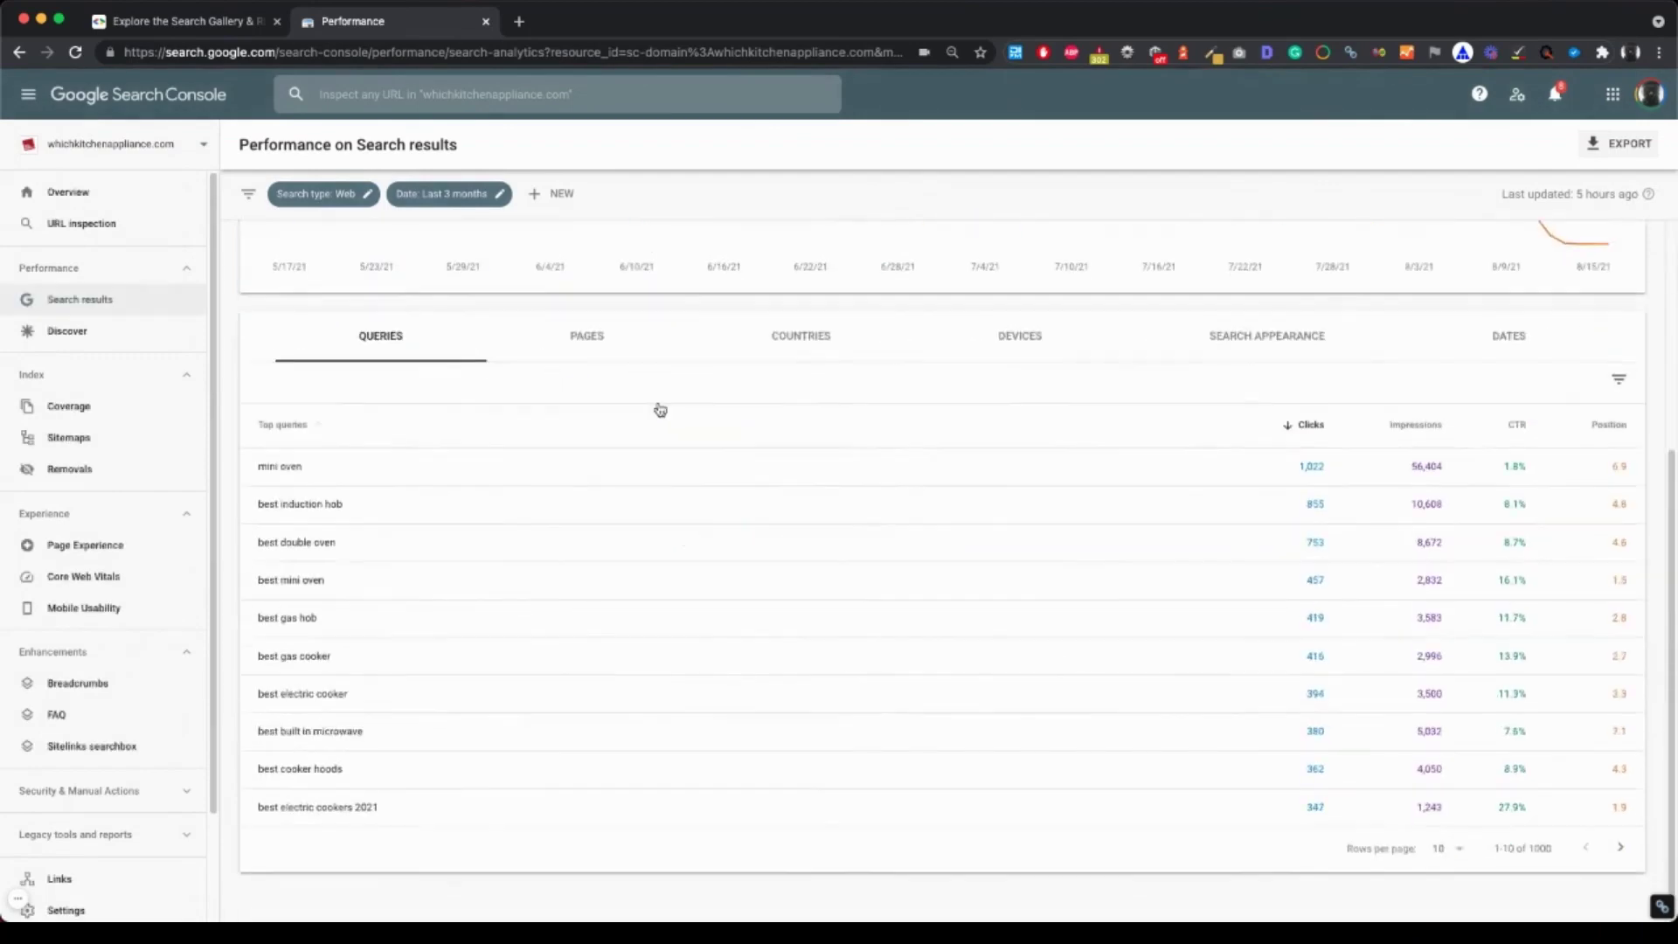